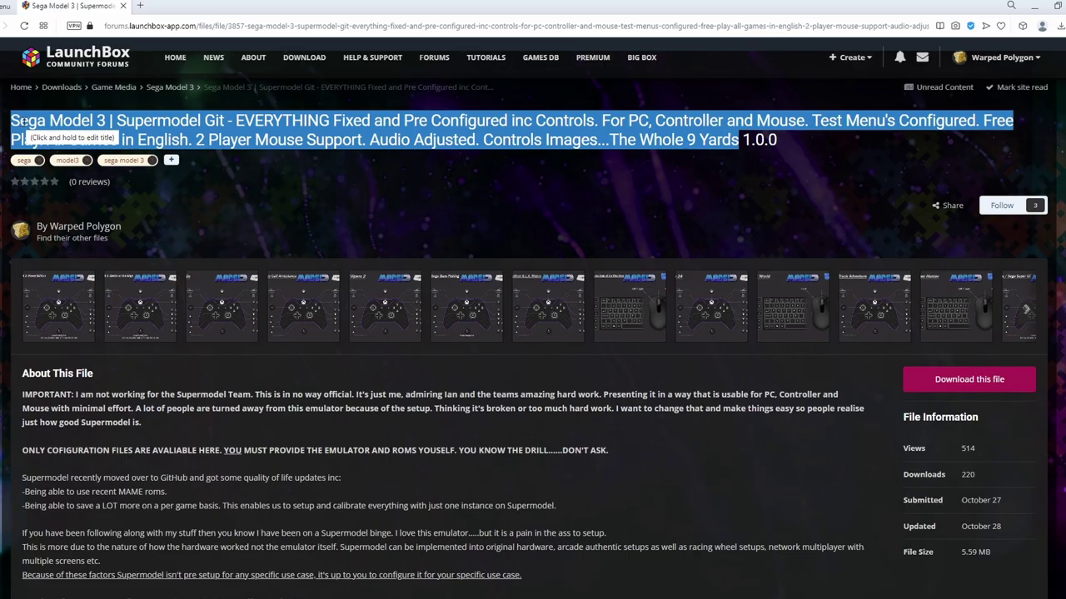
scroll(23, 122, "down", 1)
left_click(23, 123)
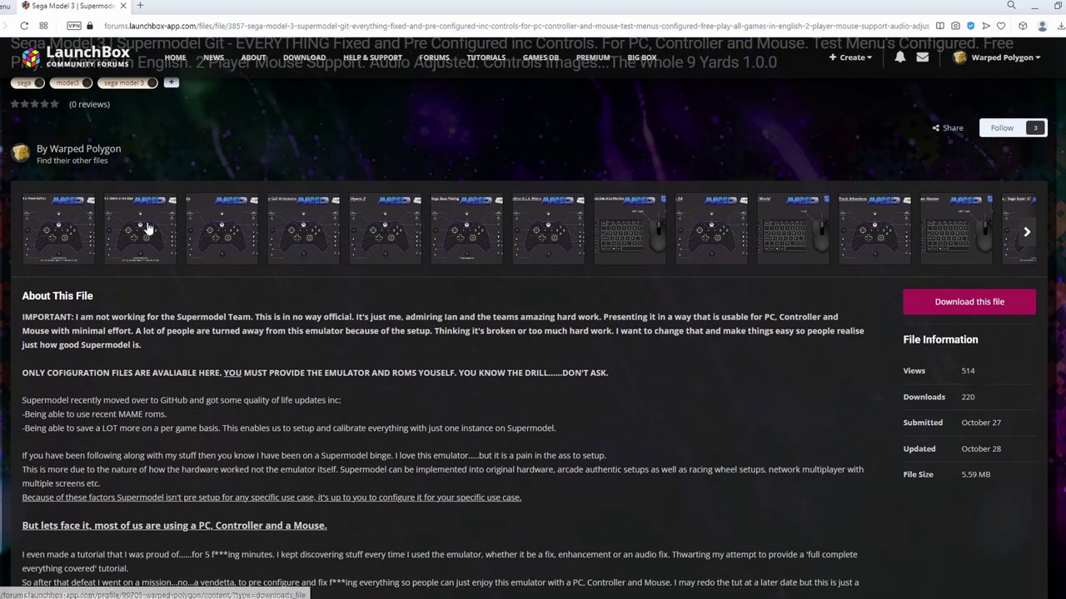
scroll(153, 236, "down", 10)
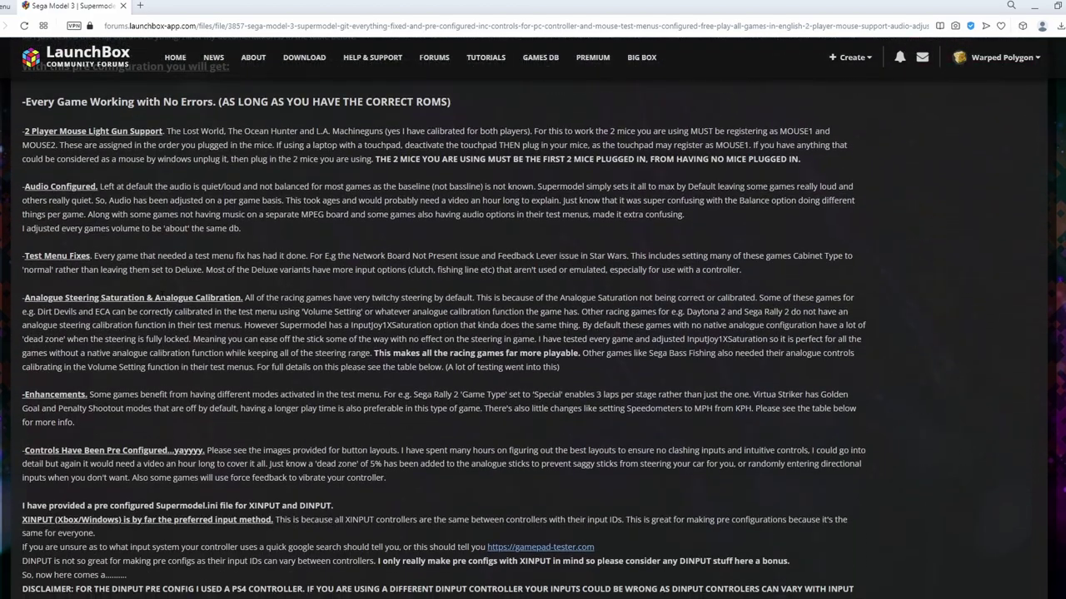
scroll(41, 120, "up", 1)
left_click_drag(23, 104, 324, 537)
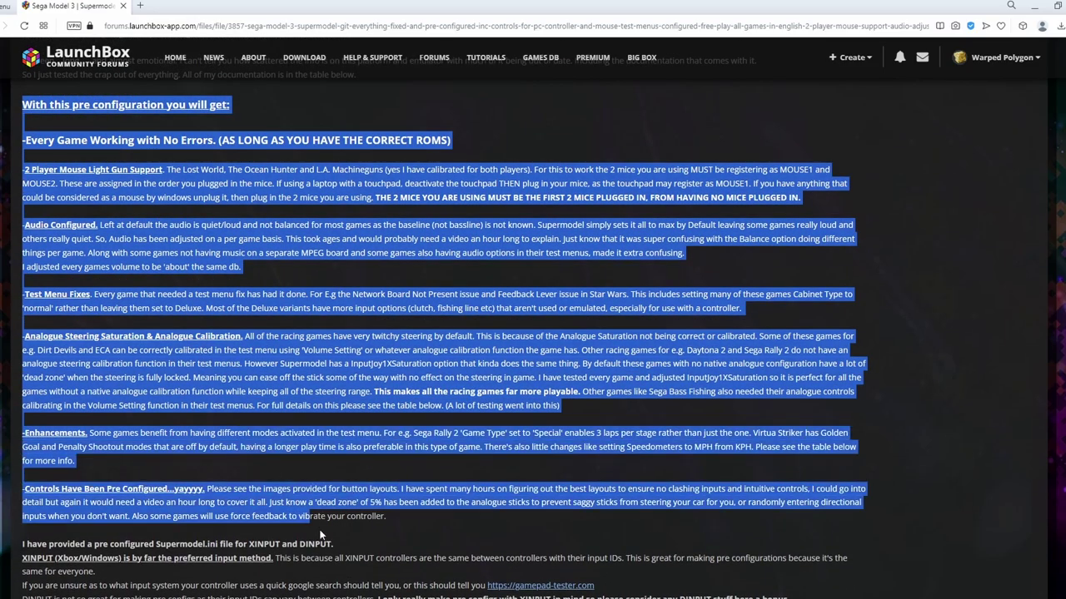
scroll(366, 526, "down", 2)
scroll(1063, 227, "down", 10)
scroll(1063, 226, "up", 3)
scroll(1063, 227, "down", 6)
scroll(1063, 226, "down", 5)
scroll(1063, 226, "down", 3)
scroll(861, 331, "down", 4)
scroll(862, 331, "down", 6)
scroll(861, 331, "down", 7)
scroll(862, 332, "down", 5)
scroll(862, 331, "down", 6)
scroll(863, 329, "down", 2)
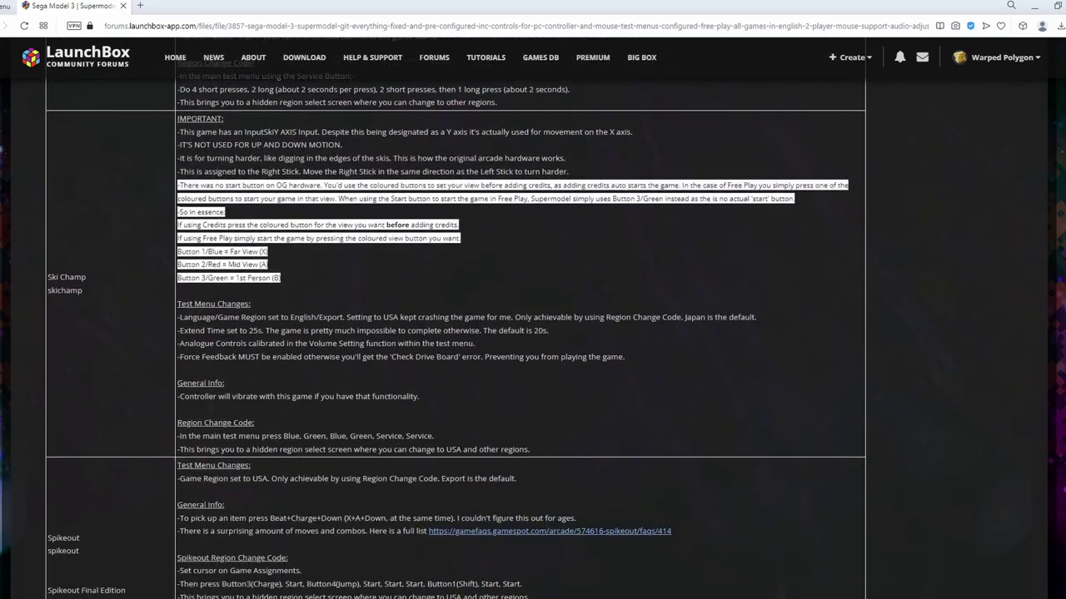
scroll(532, 333, "up", 20)
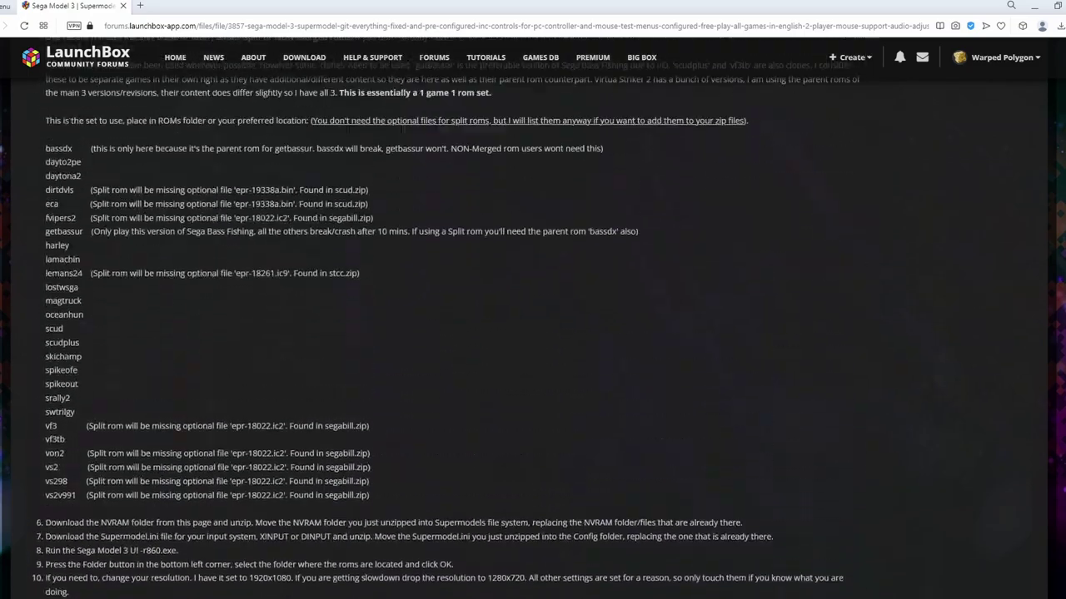
scroll(532, 333, "up", 6)
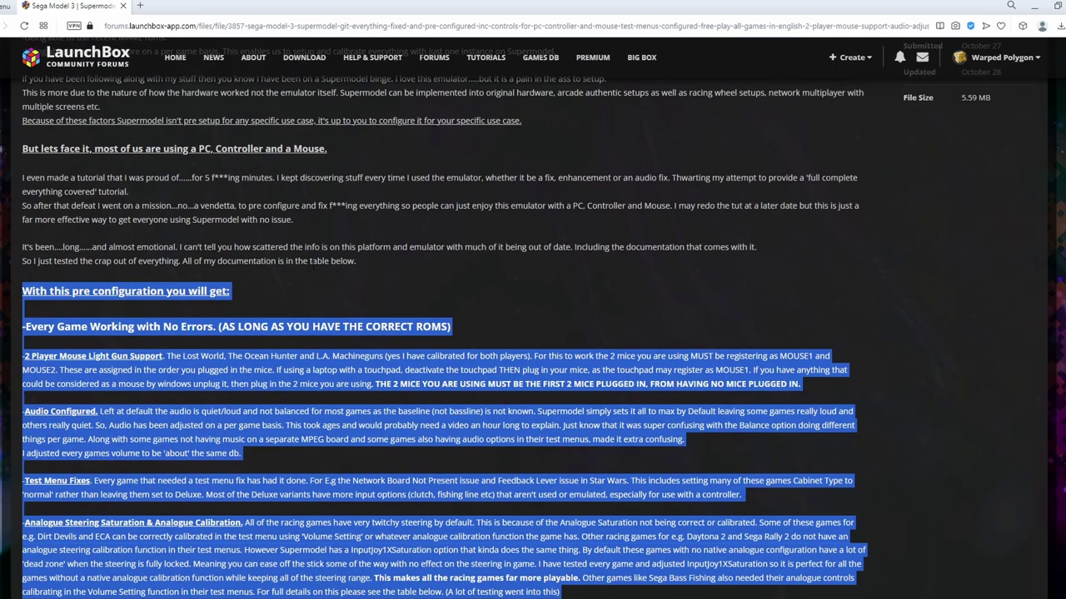
left_click(79, 323)
left_click_drag(25, 327, 215, 326)
scroll(178, 306, "down", 1)
scroll(178, 307, "down", 1)
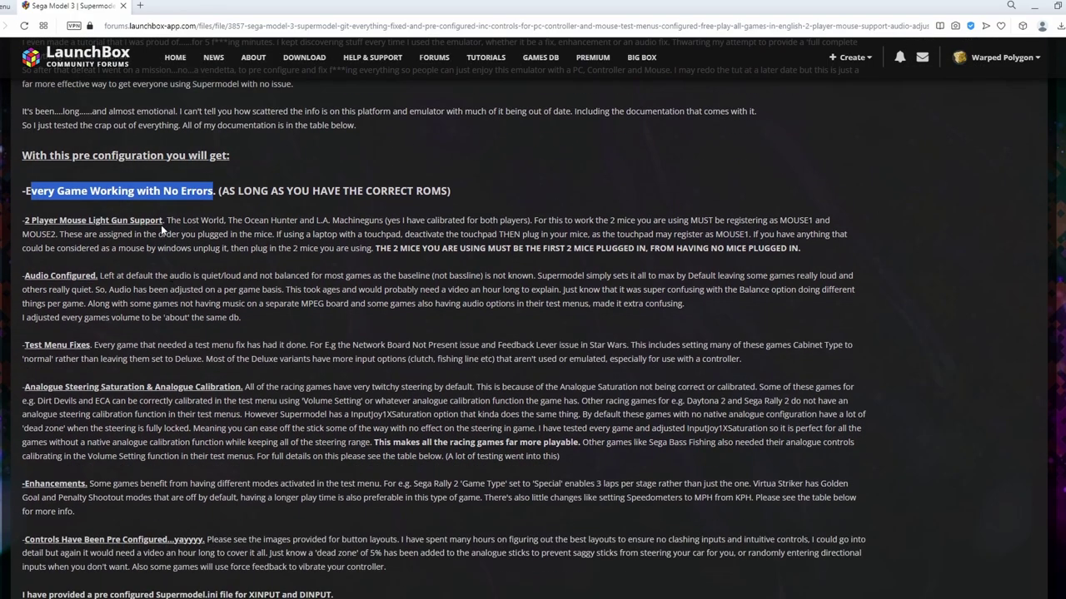
left_click_drag(162, 222, 49, 221)
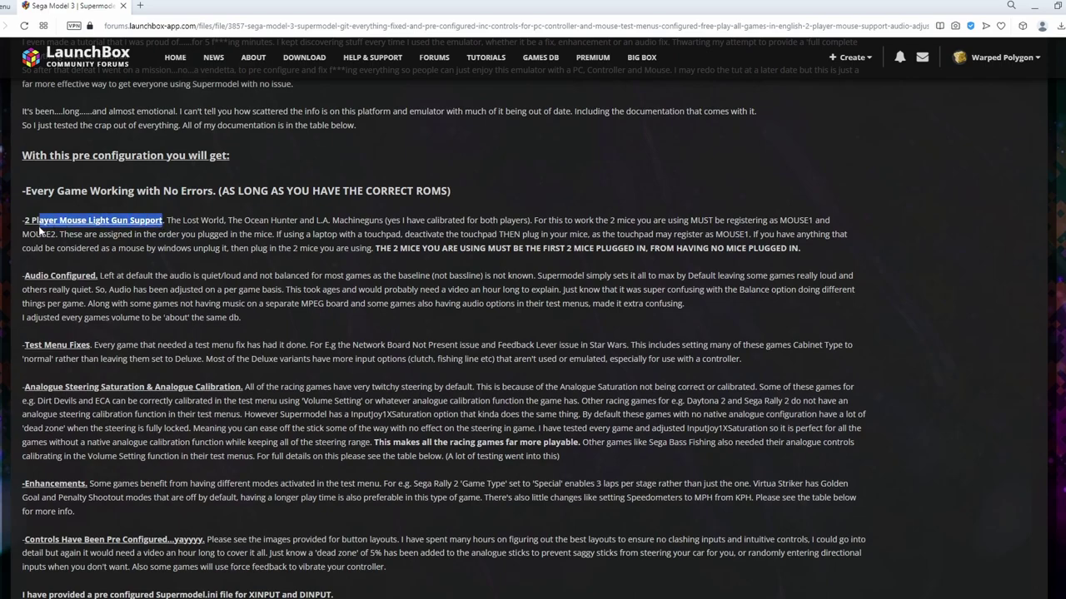
scroll(38, 225, "down", 1)
left_click(100, 211)
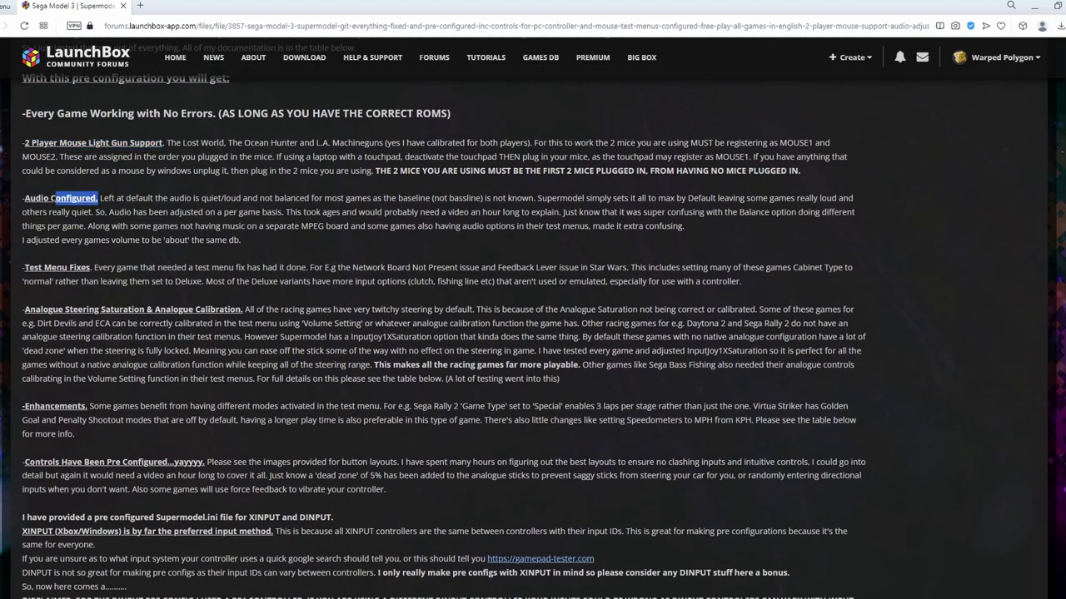
scroll(444, 321, "down", 1)
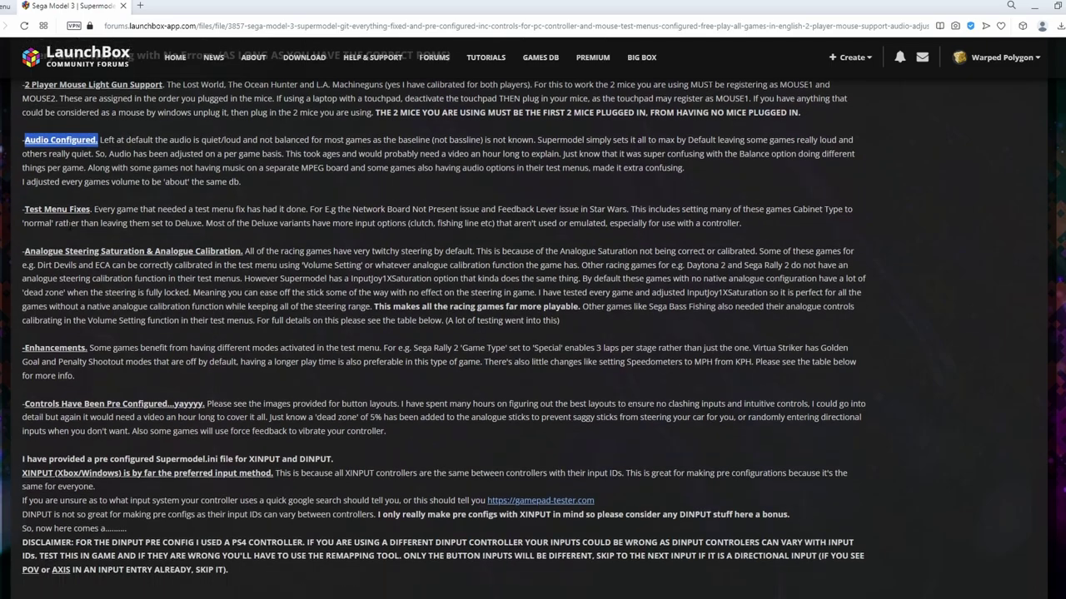
left_click_drag(92, 208, 71, 209)
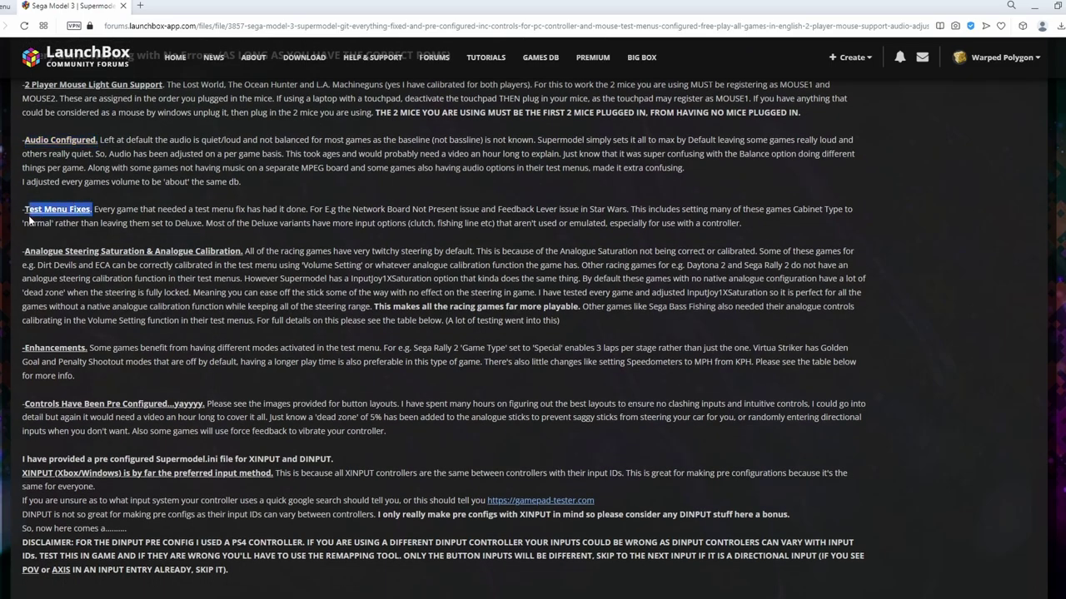
scroll(239, 184, "down", 1)
left_click_drag(243, 174, 24, 173)
scroll(25, 173, "down", 1)
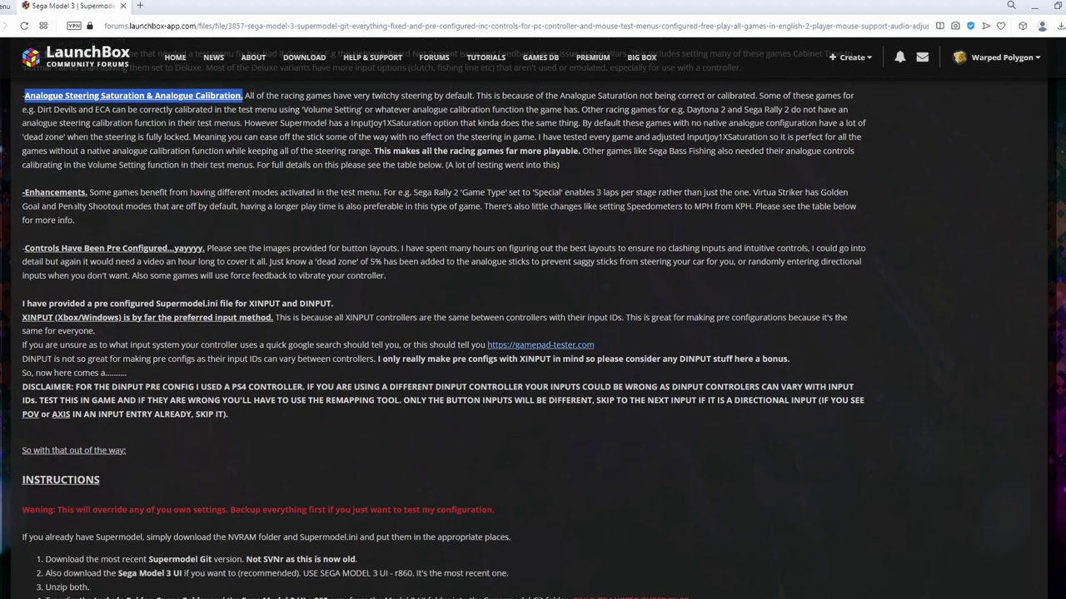
left_click_drag(88, 193, 71, 192)
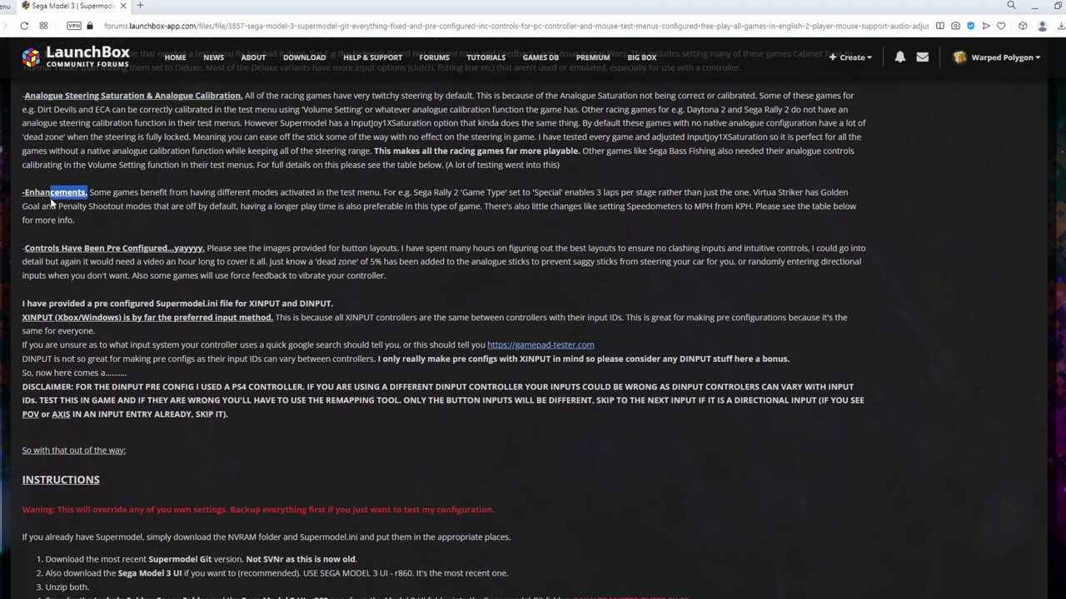
scroll(25, 192, "down", 1)
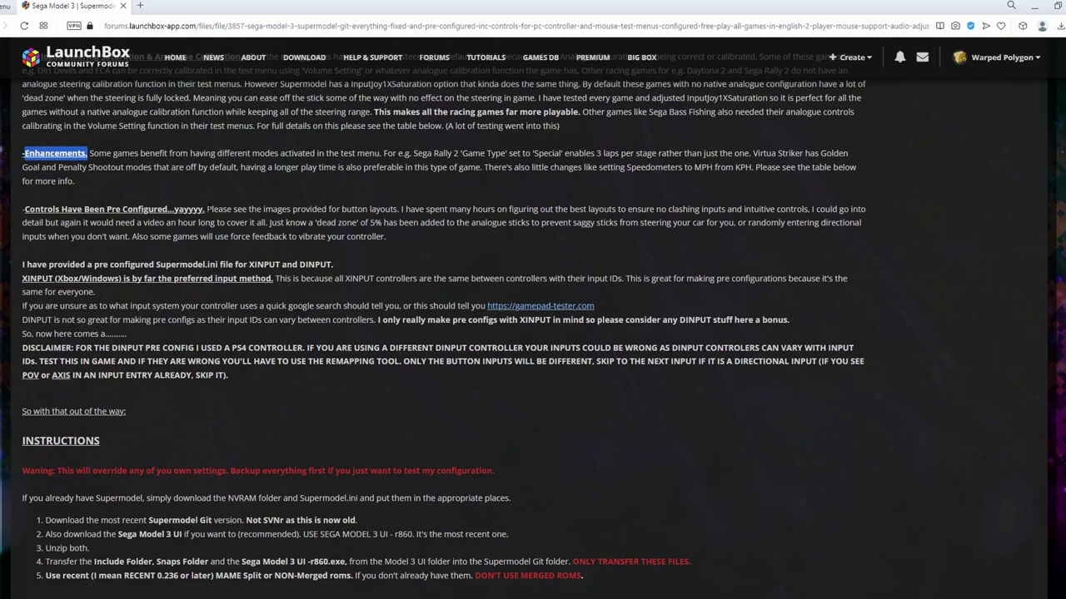
left_click(208, 209)
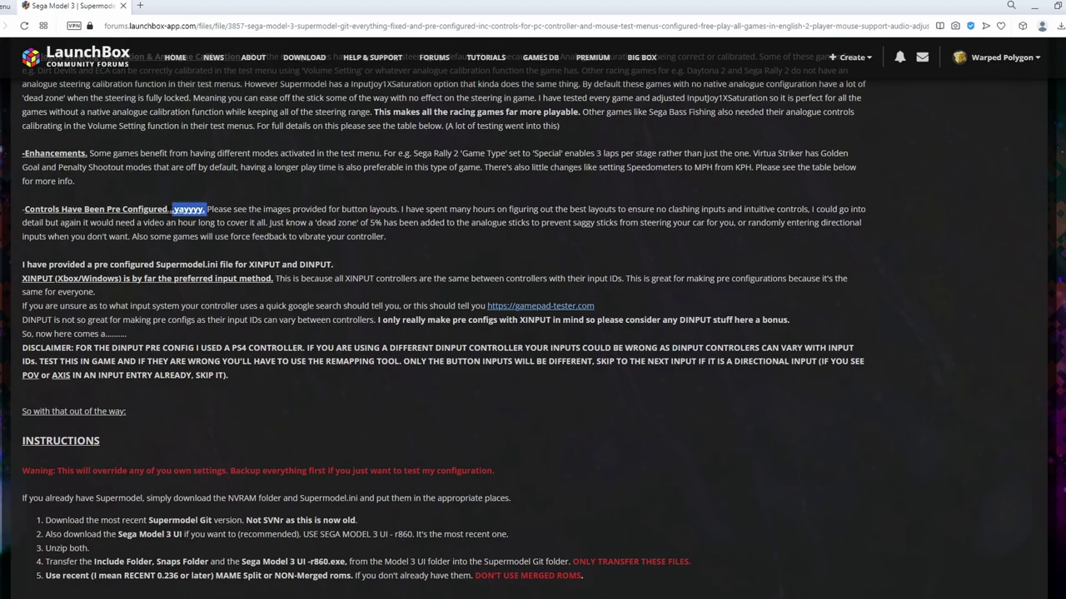
left_click_drag(168, 209, 26, 210)
scroll(24, 208, "down", 1)
scroll(23, 207, "down", 1)
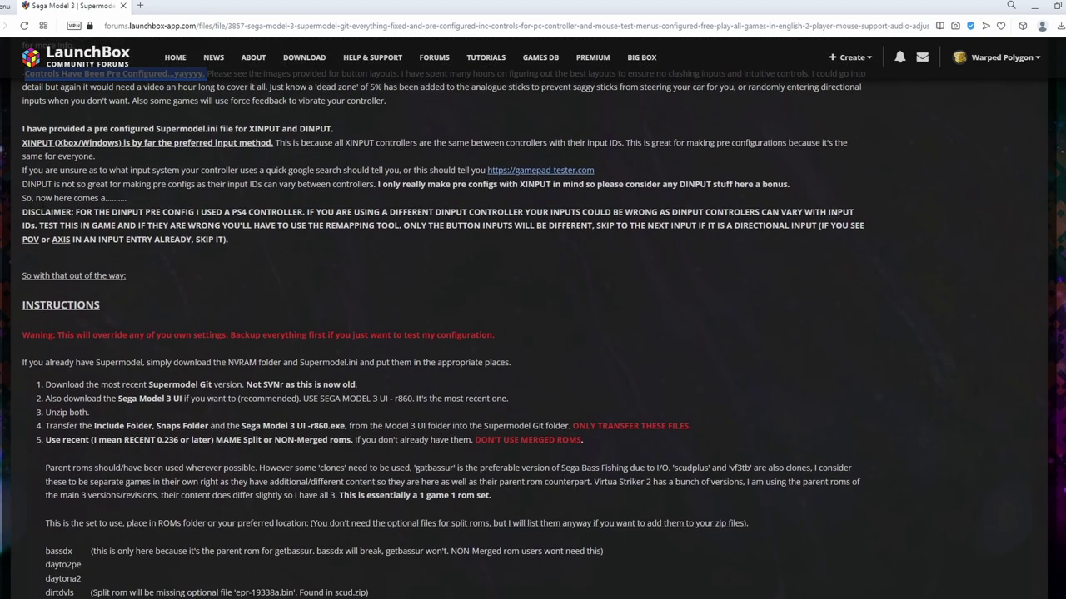
scroll(63, 211, "up", 1)
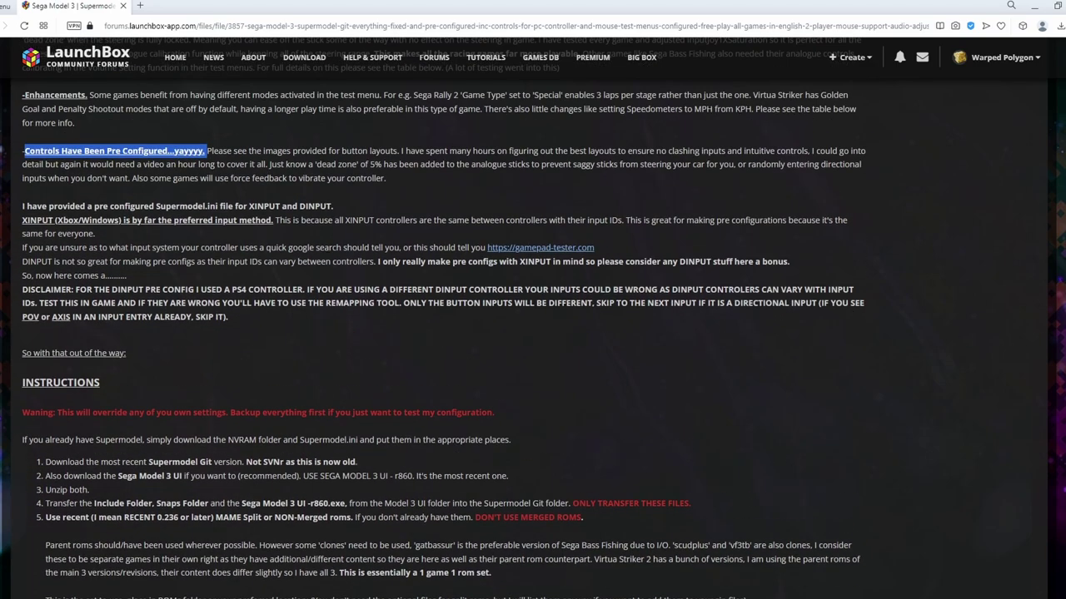
scroll(347, 294, "up", 15)
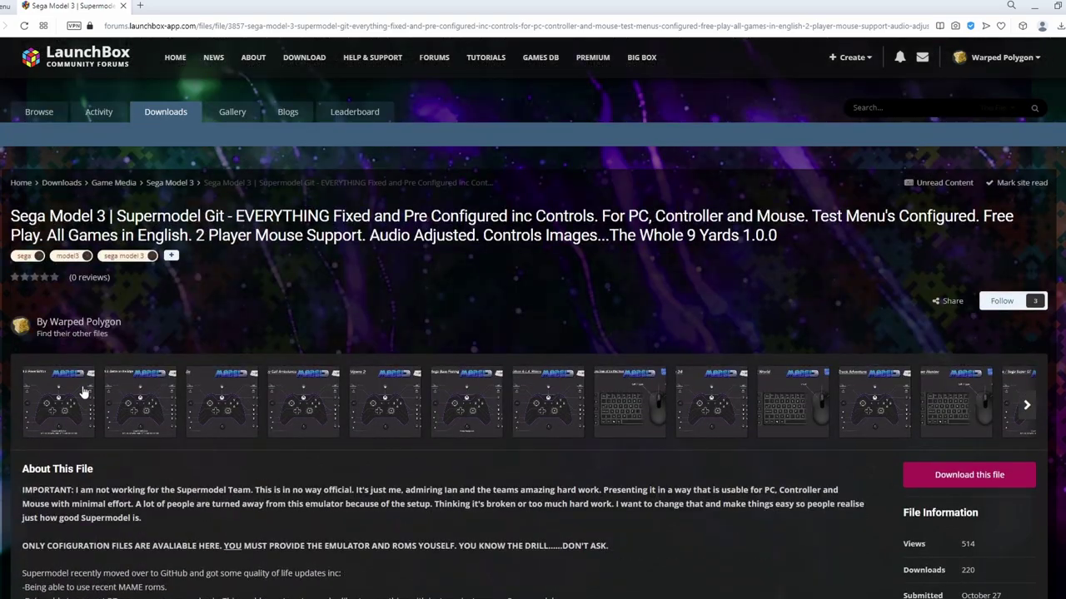
Page through several games' controller layout images full size, then close the viewer.
left_click(251, 356)
left_click(1028, 323)
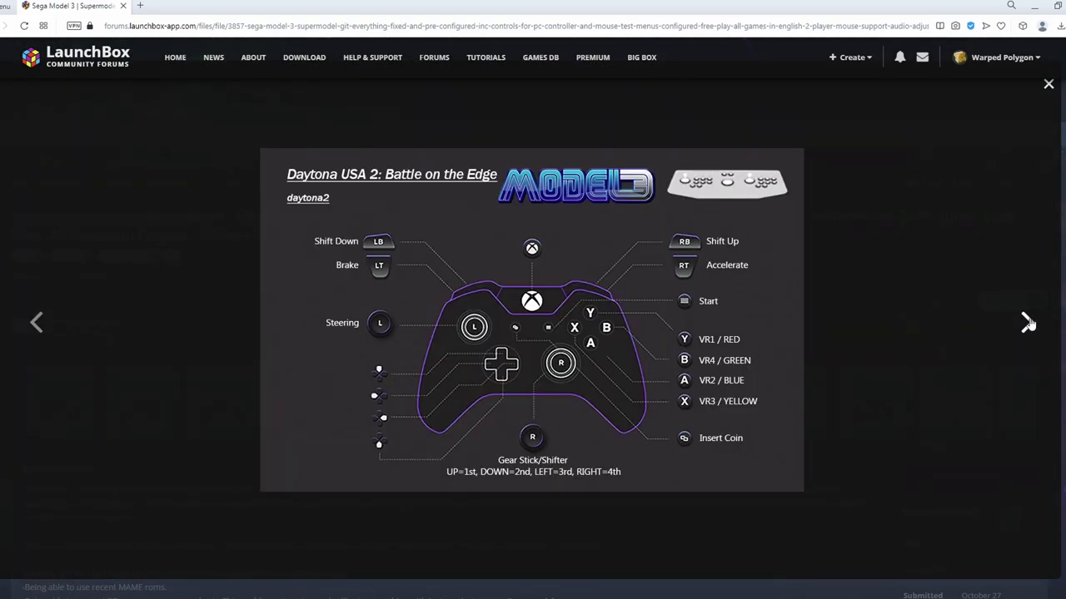
left_click(1028, 323)
left_click(1028, 323)
left_click(1027, 323)
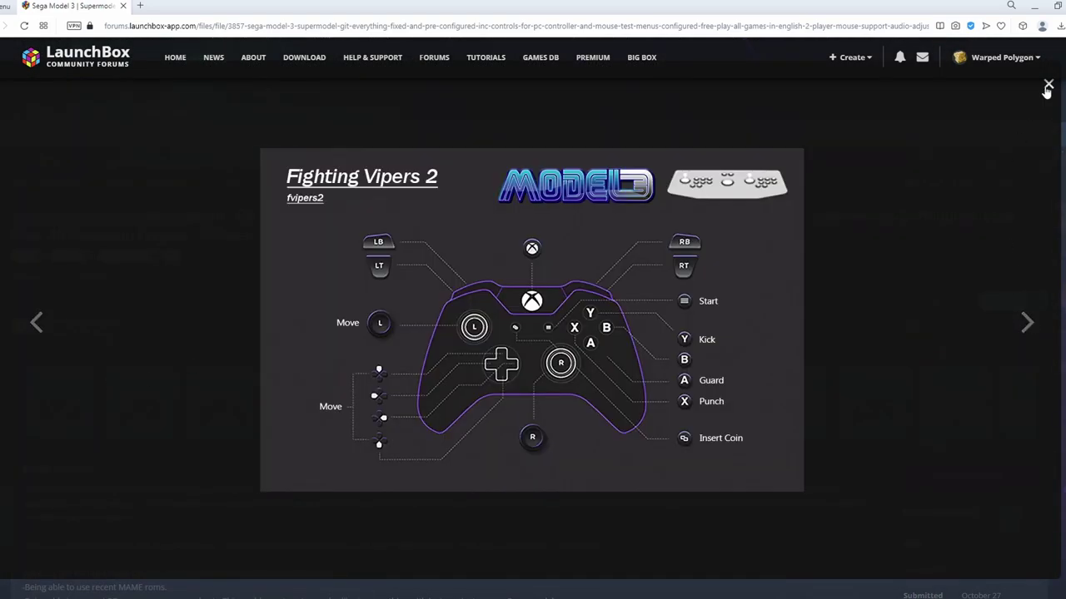
left_click(1048, 86)
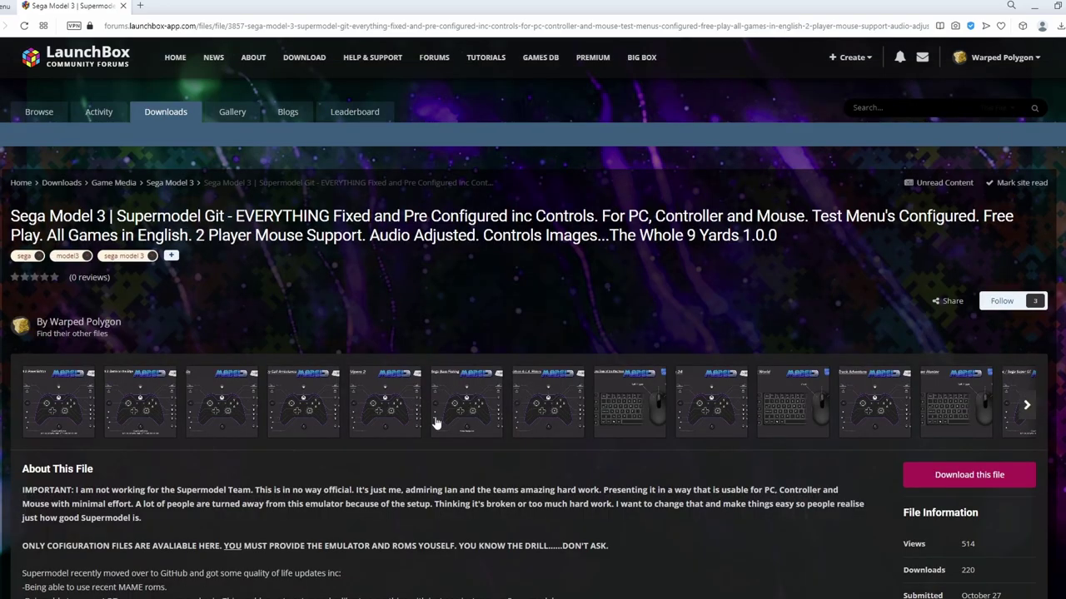
View the Sega Bass Fishing controls image, then scroll down to the INSTRUCTIONS heading.
left_click(435, 423)
left_click(1049, 85)
scroll(517, 451, "down", 5)
scroll(437, 463, "down", 9)
scroll(439, 461, "down", 3)
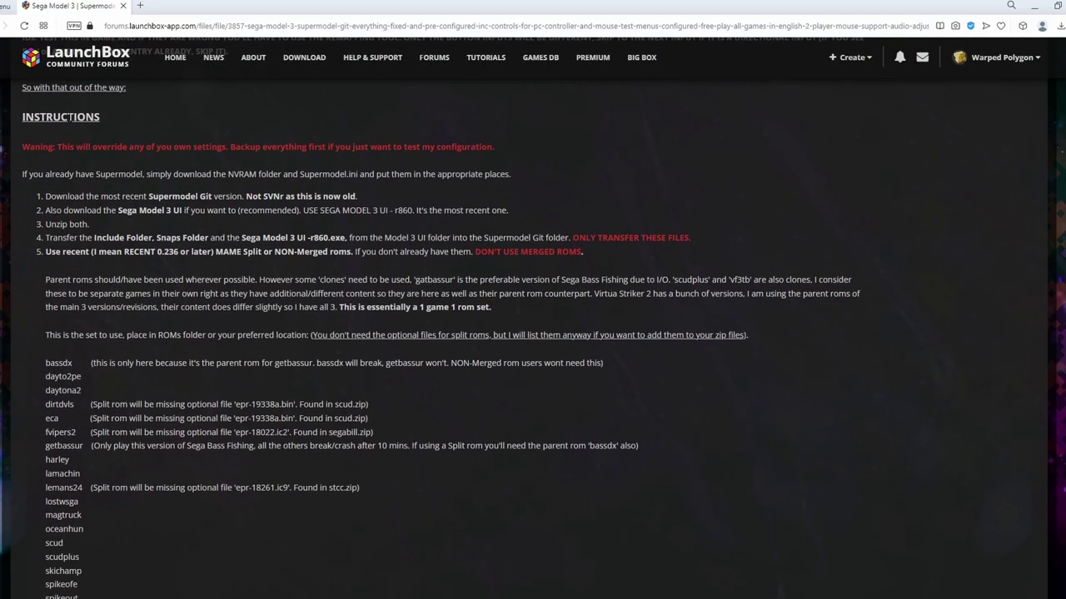
left_click_drag(23, 121, 79, 119)
scroll(99, 158, "down", 1)
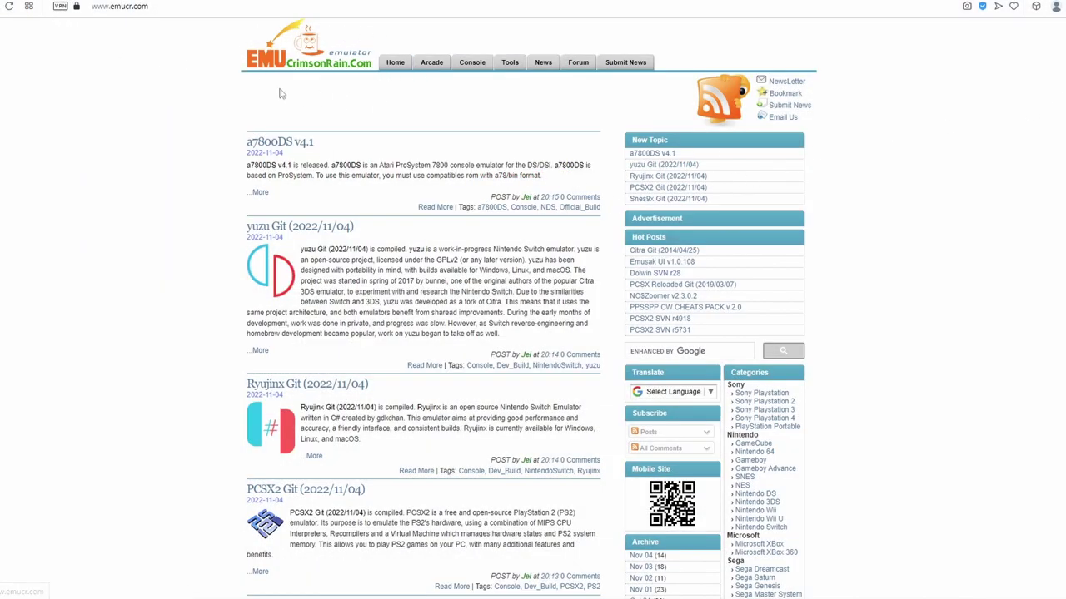
Search EmuCR for Supermodel Git posts using the search suggestion.
scroll(613, 374, "down", 5)
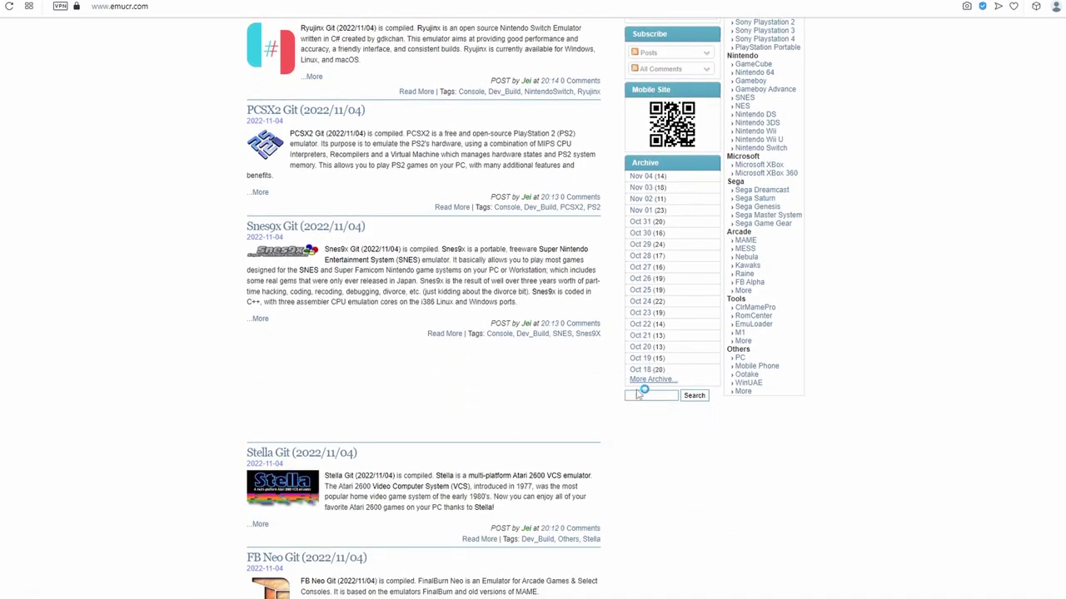
left_click(641, 397)
left_click(656, 417)
left_click(694, 396)
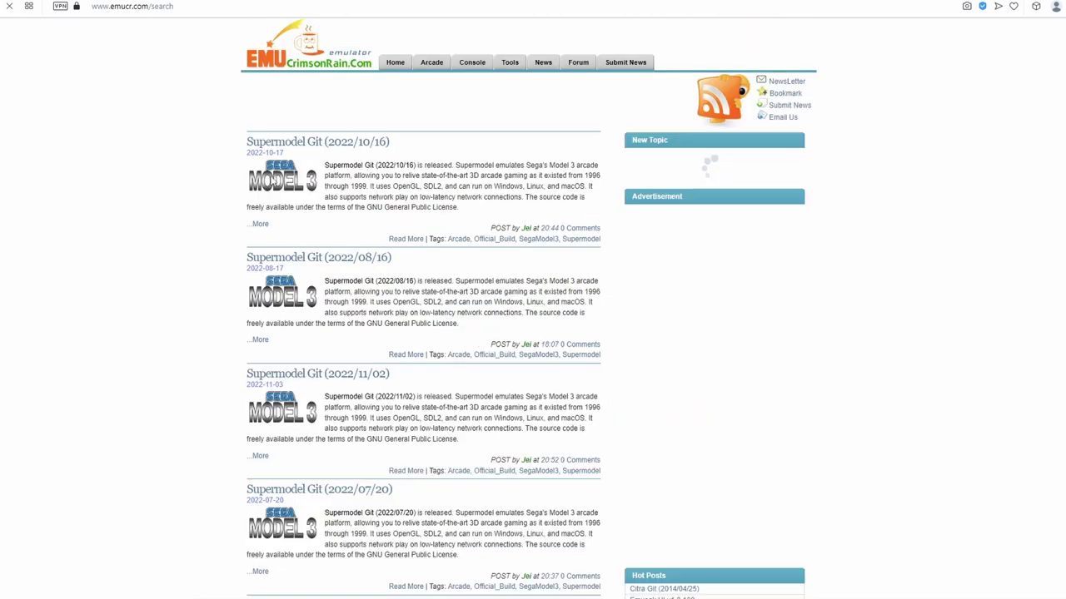
Scan the Supermodel Git search results and check the 2022/07/20 post's date.
scroll(361, 212, "down", 1)
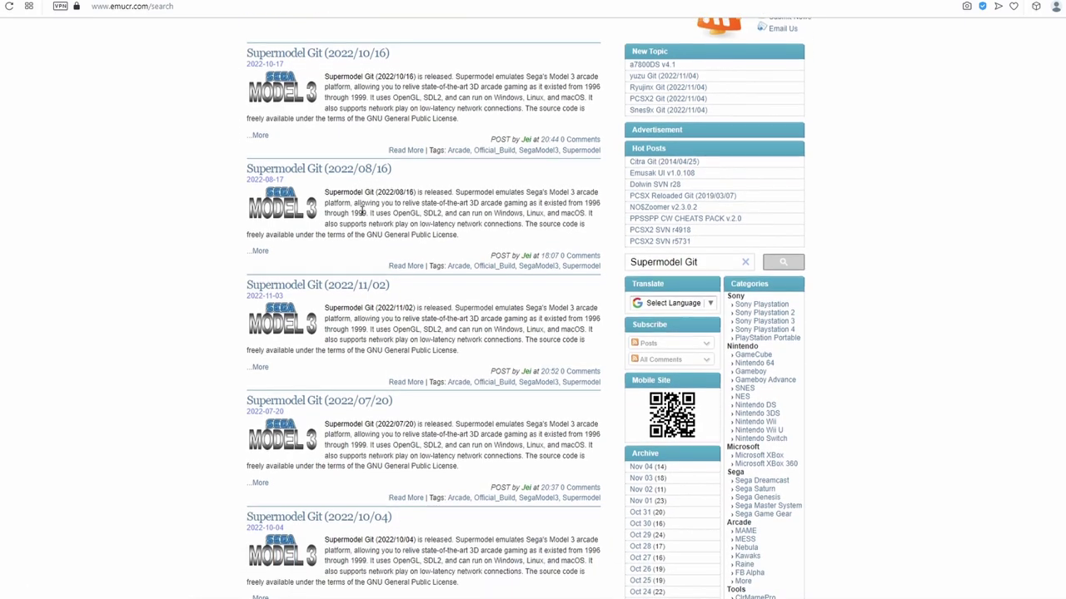
scroll(358, 229, "down", 1)
scroll(348, 254, "down", 1)
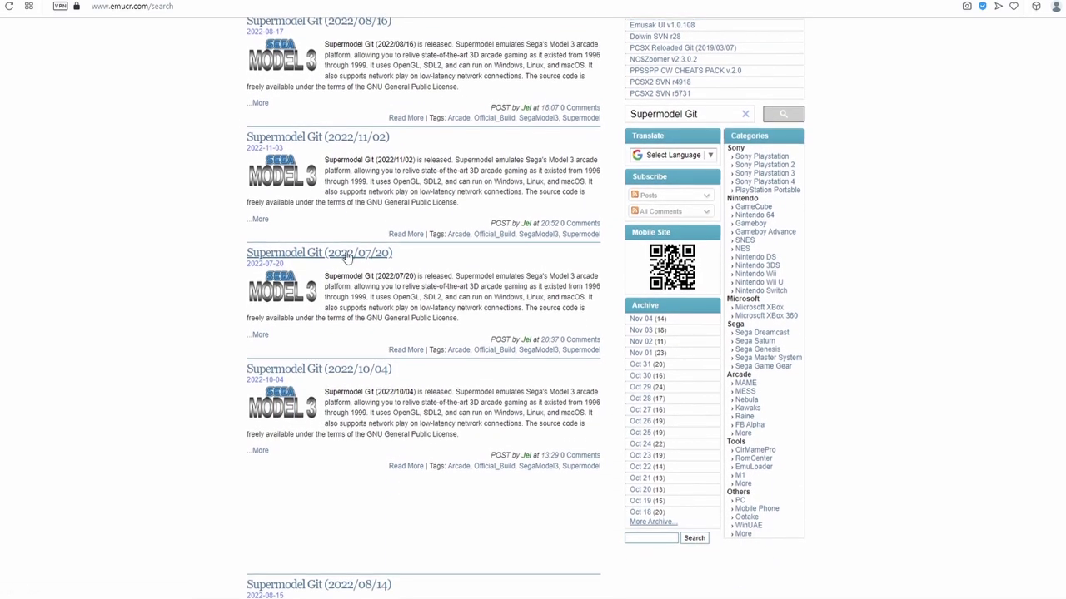
scroll(348, 256, "down", 2)
scroll(348, 257, "up", 4)
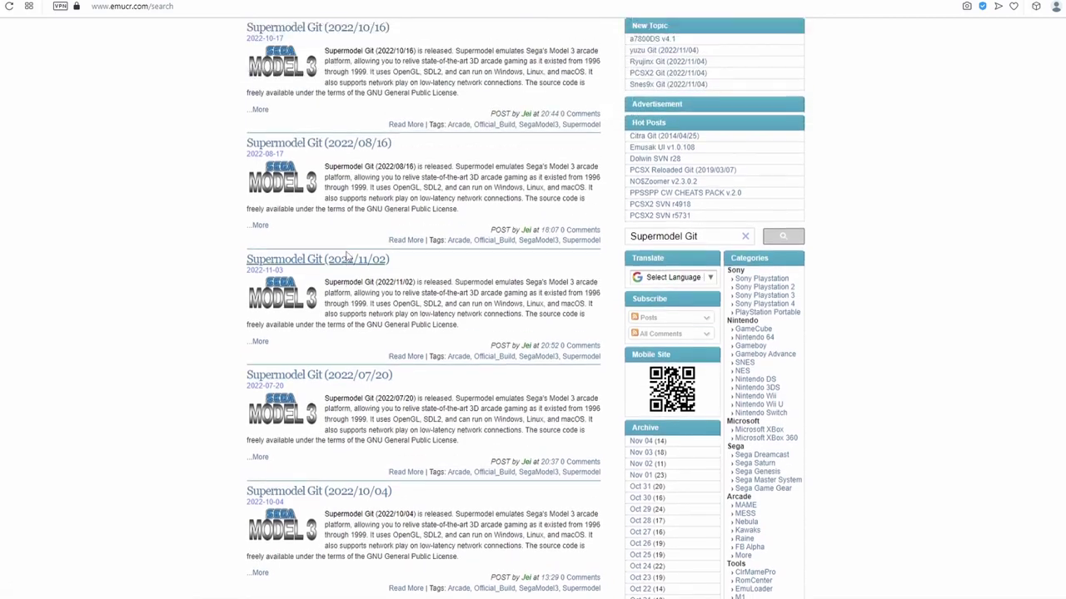
scroll(348, 256, "up", 1)
scroll(348, 256, "down", 1)
scroll(350, 289, "down", 1)
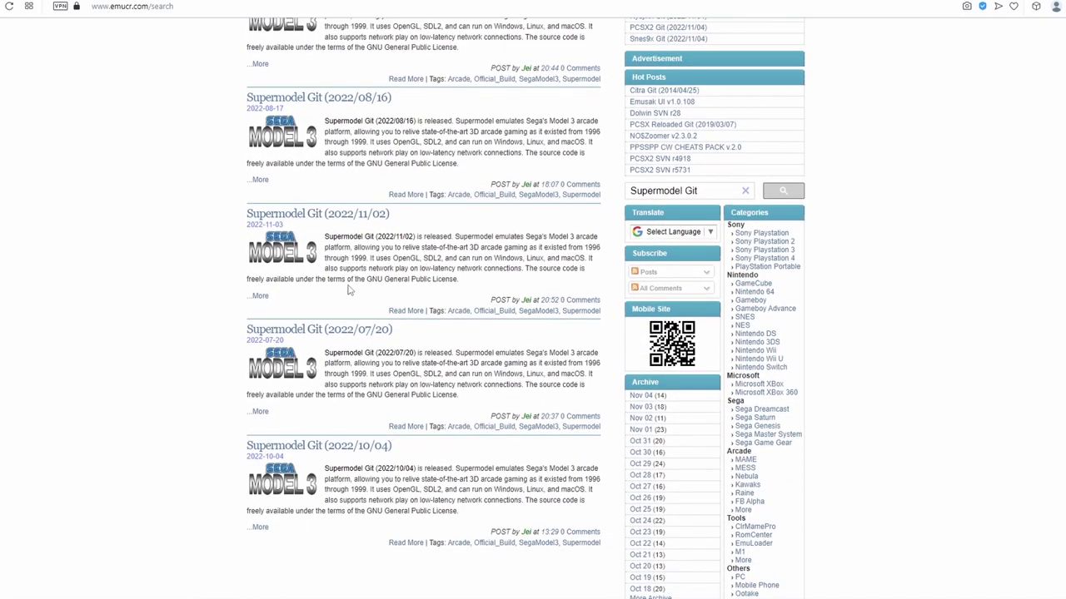
scroll(350, 289, "down", 1)
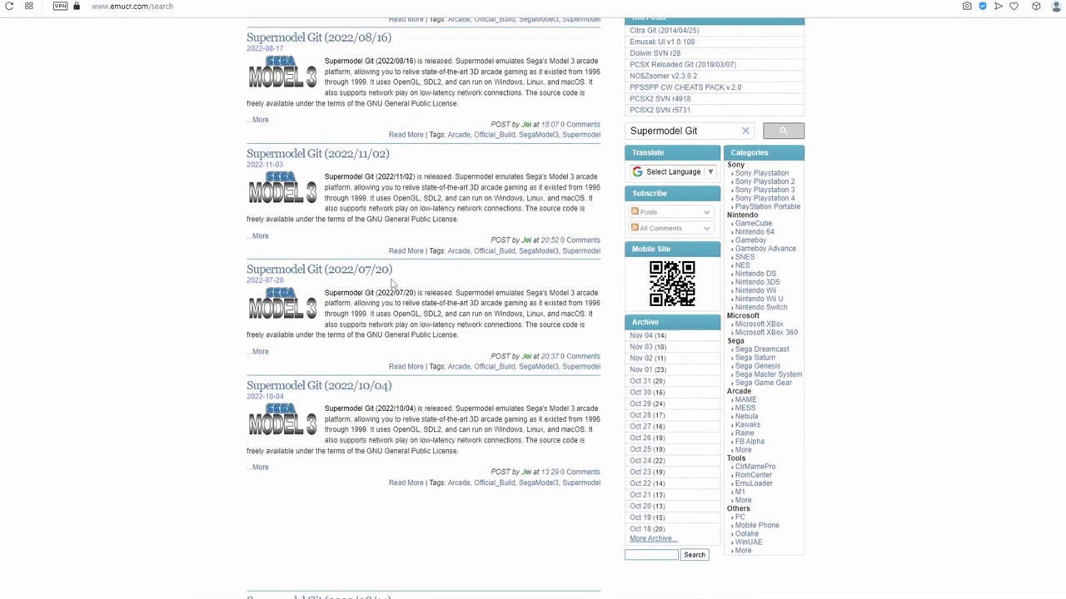
left_click_drag(392, 269, 322, 269)
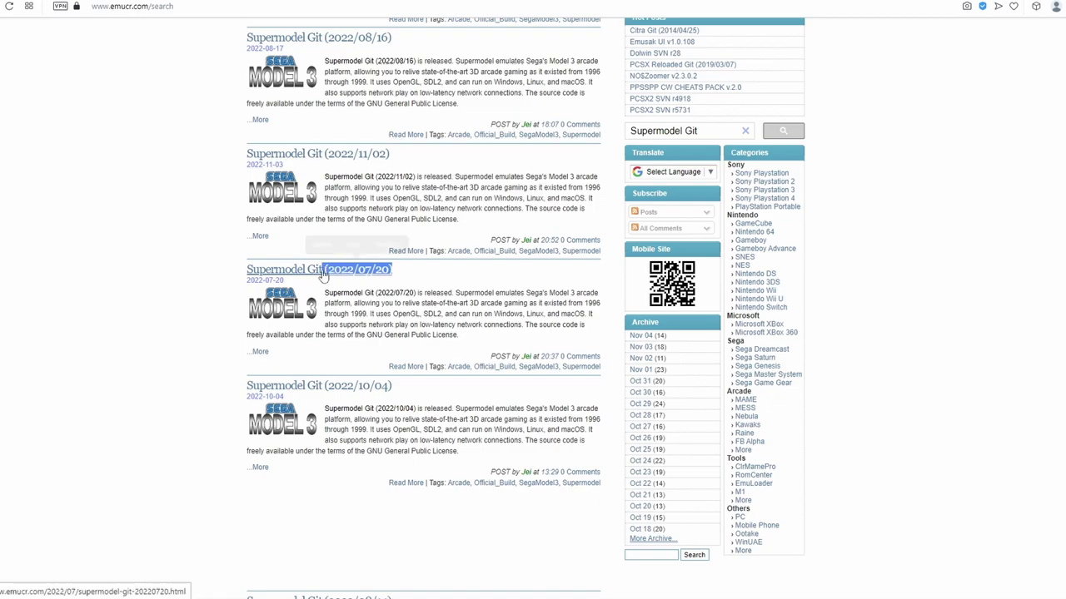
left_click(418, 162)
Compare against the newer 2022/11/02 release and open that Supermodel Git post.
left_click_drag(466, 160, 343, 158)
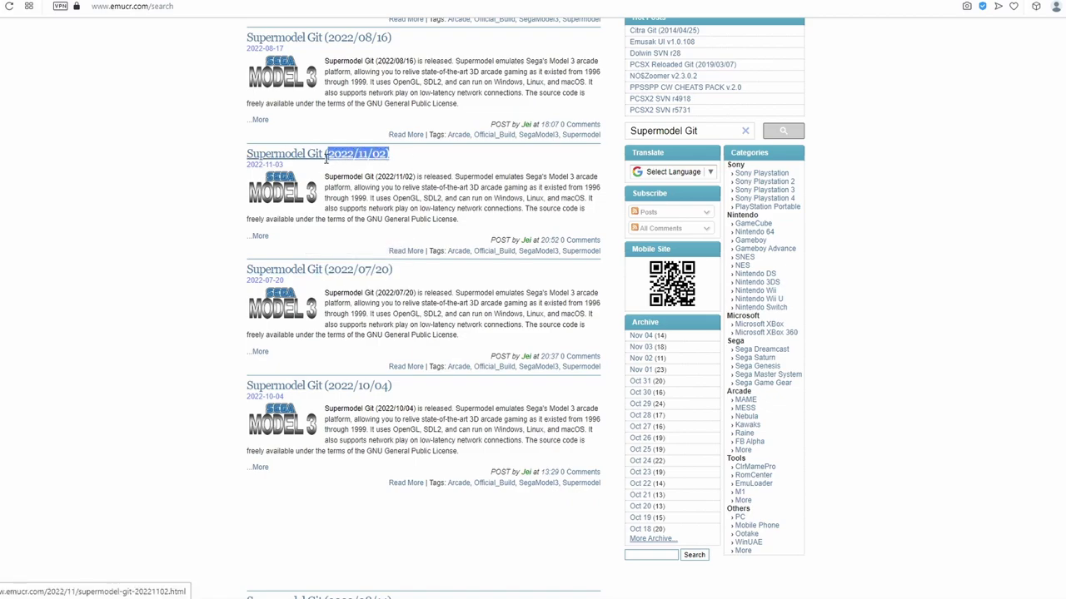
scroll(326, 167, "down", 3)
scroll(329, 208, "up", 3)
scroll(354, 158, "up", 1)
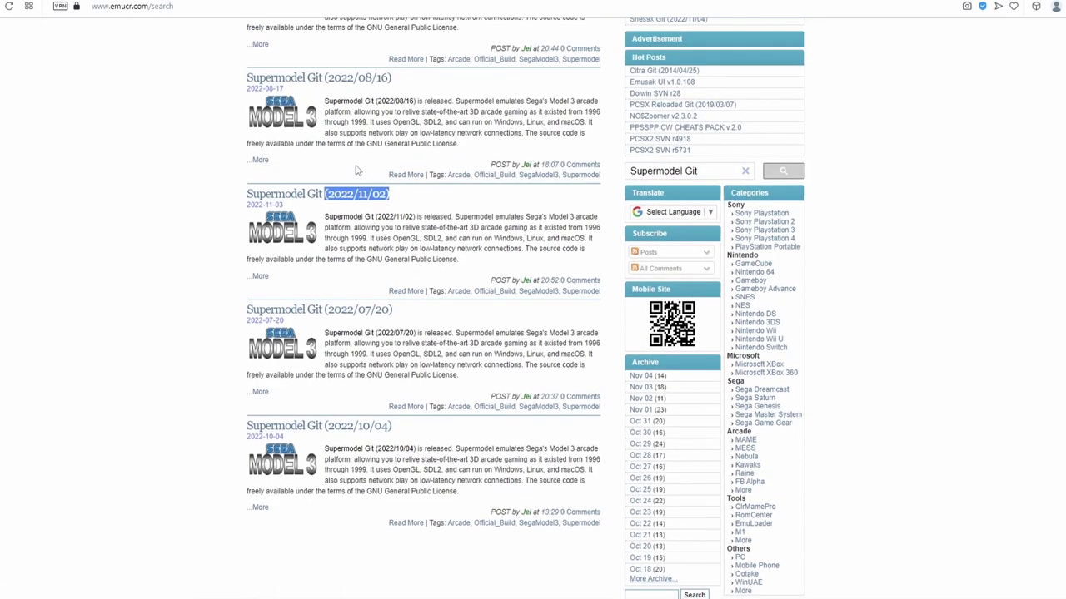
left_click(358, 164)
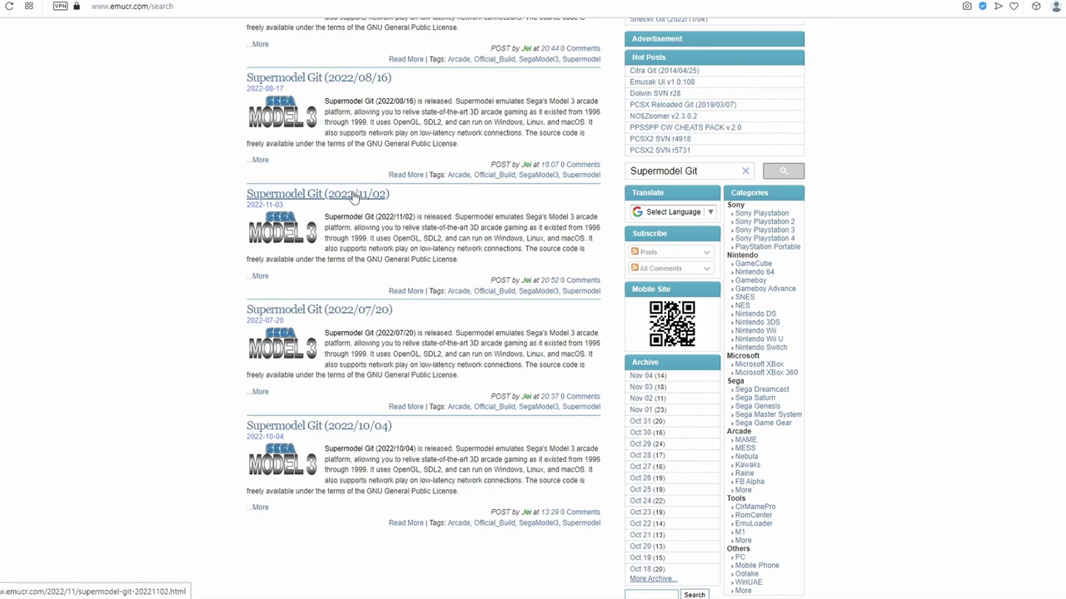
left_click(354, 195)
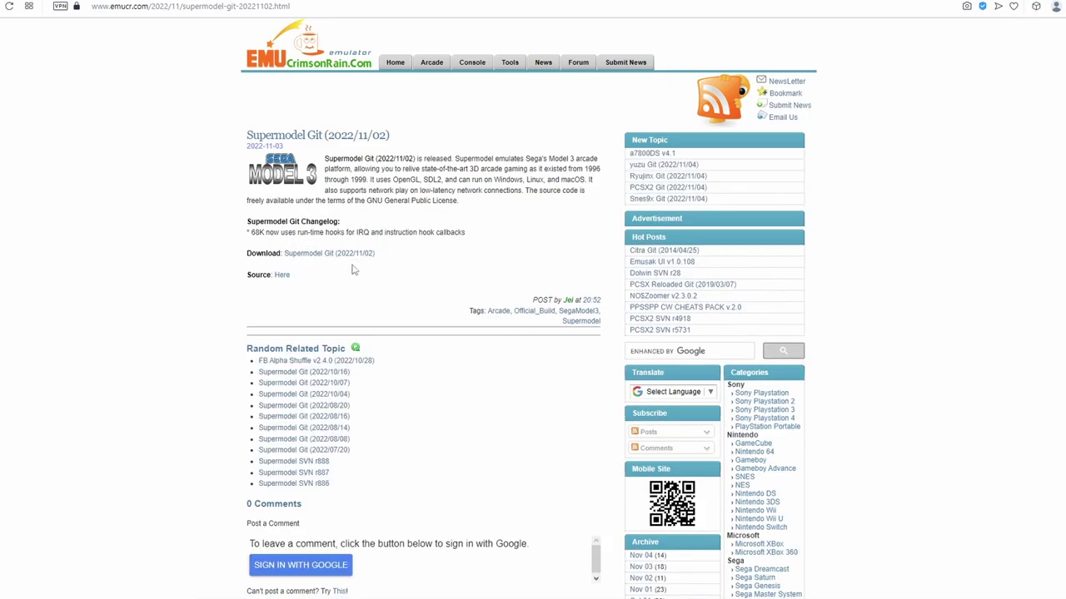
Search EmuCR for 'Sega Model 3 UI' and open the 2021/04/21 release post.
scroll(514, 289, "down", 3)
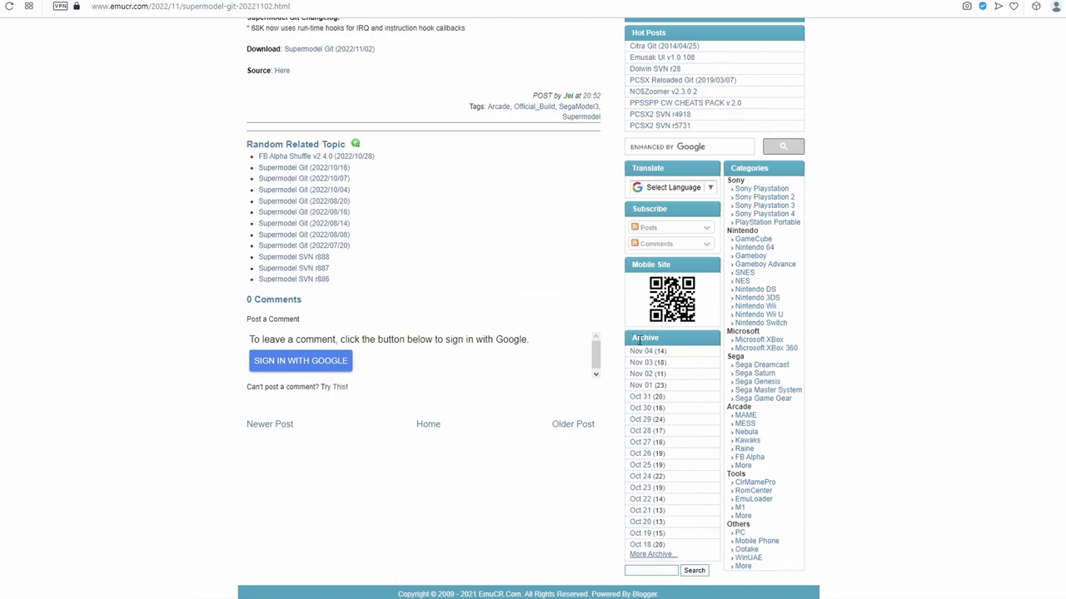
left_click(671, 571)
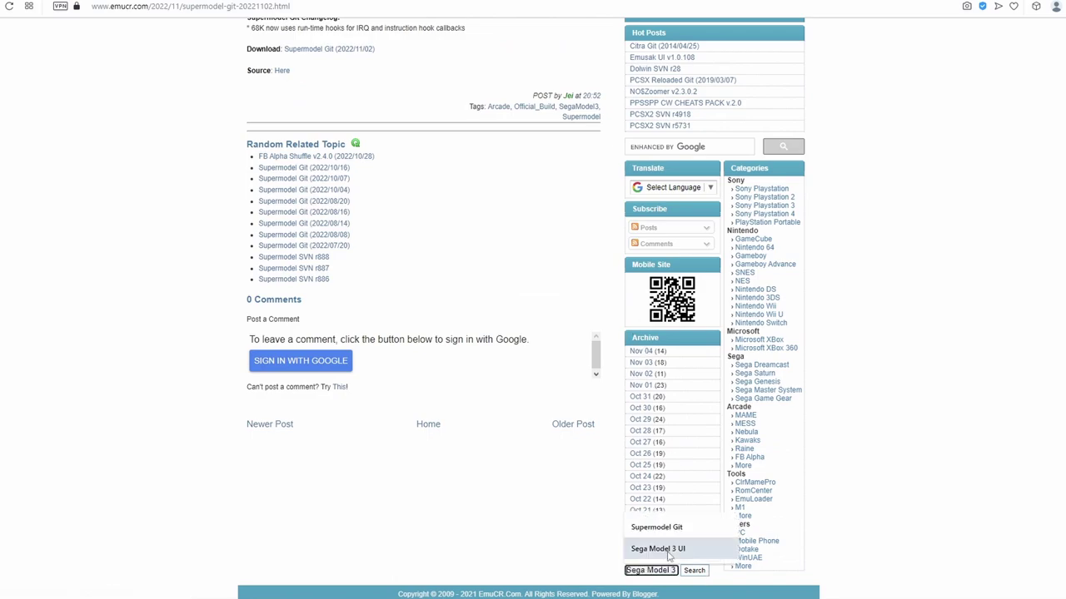
left_click(658, 549)
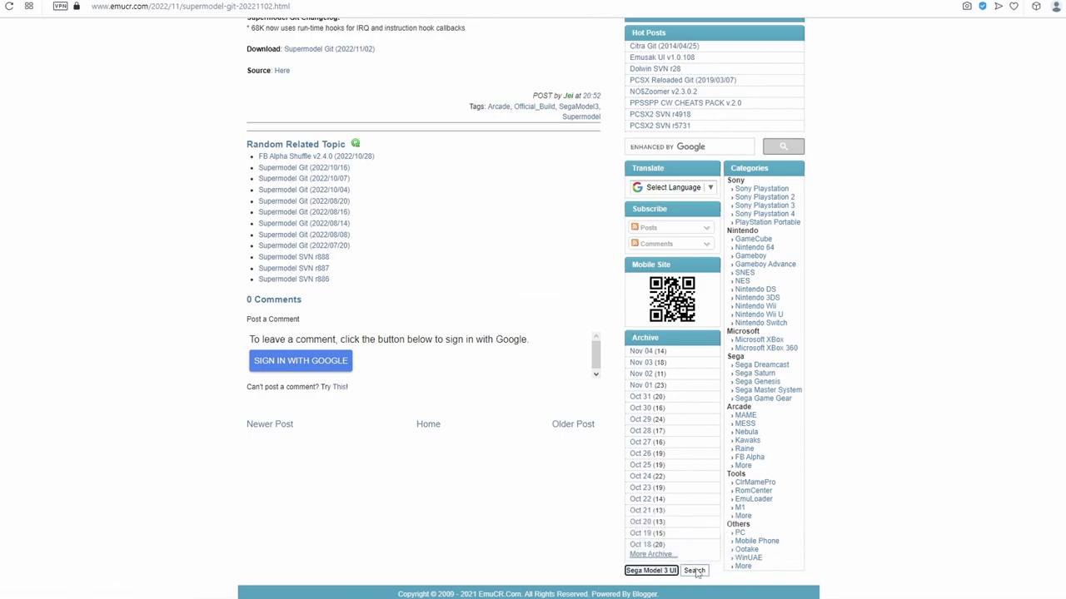
left_click(695, 571)
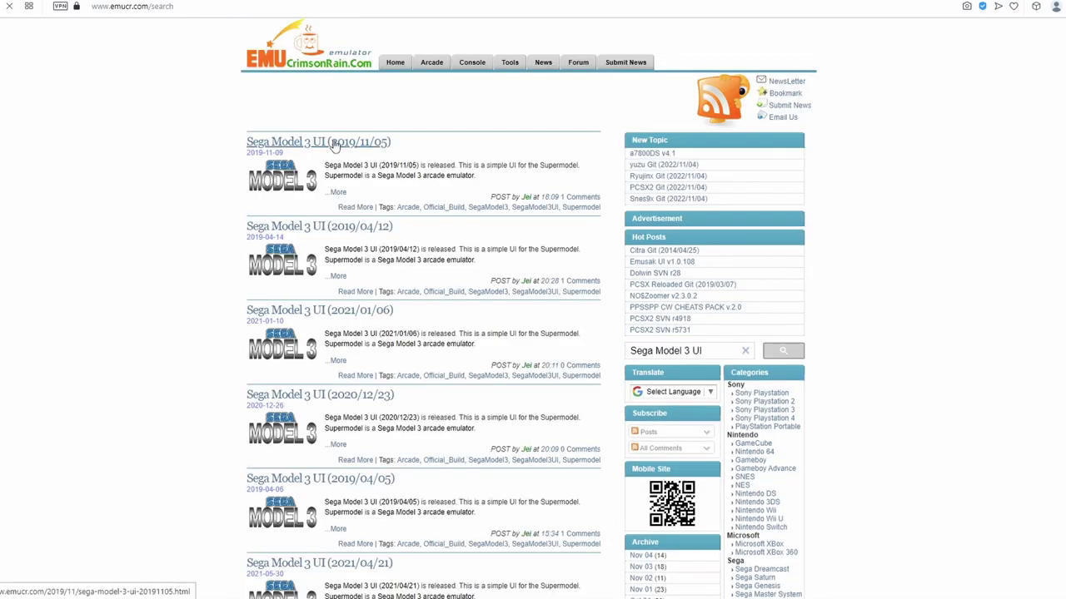
scroll(338, 146, "down", 3)
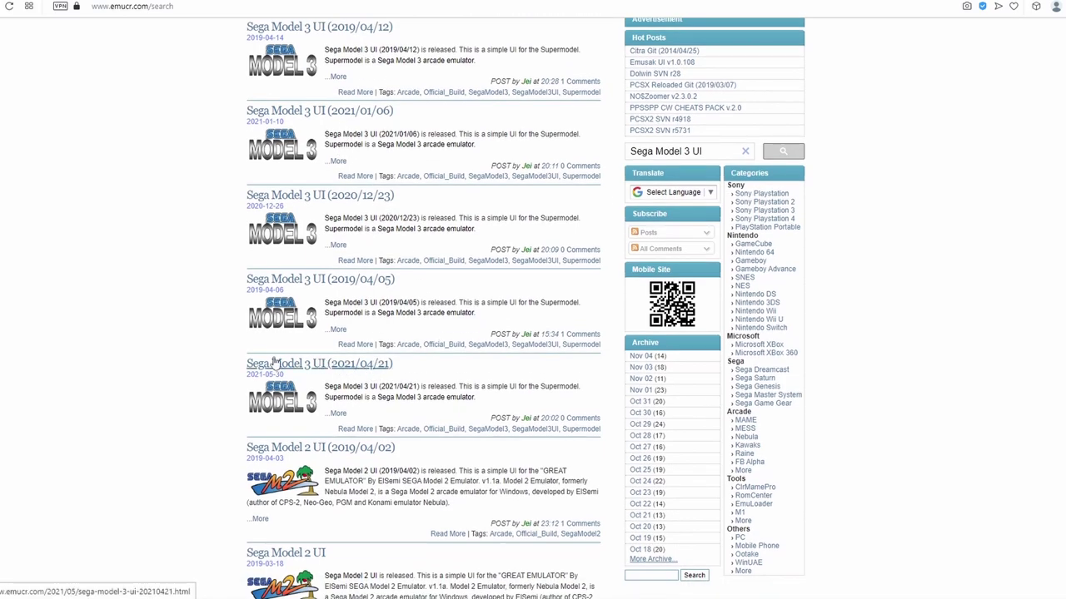
left_click(316, 367)
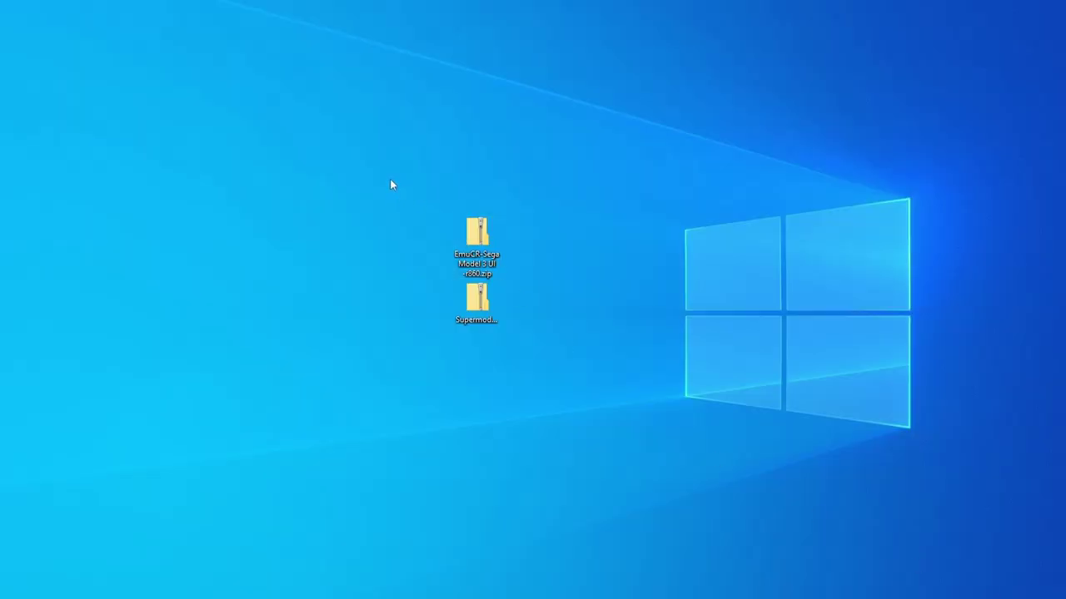
Select both downloaded zips on the desktop and extract them with 7-Zip.
left_click_drag(390, 180, 541, 348)
right_click(480, 237)
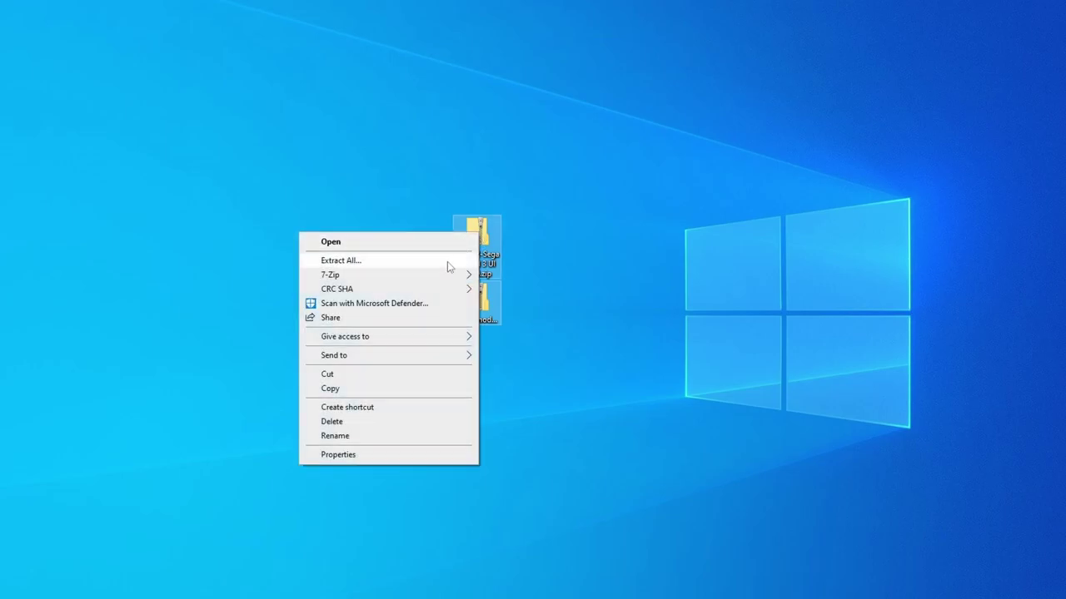
mouse_move(442, 277)
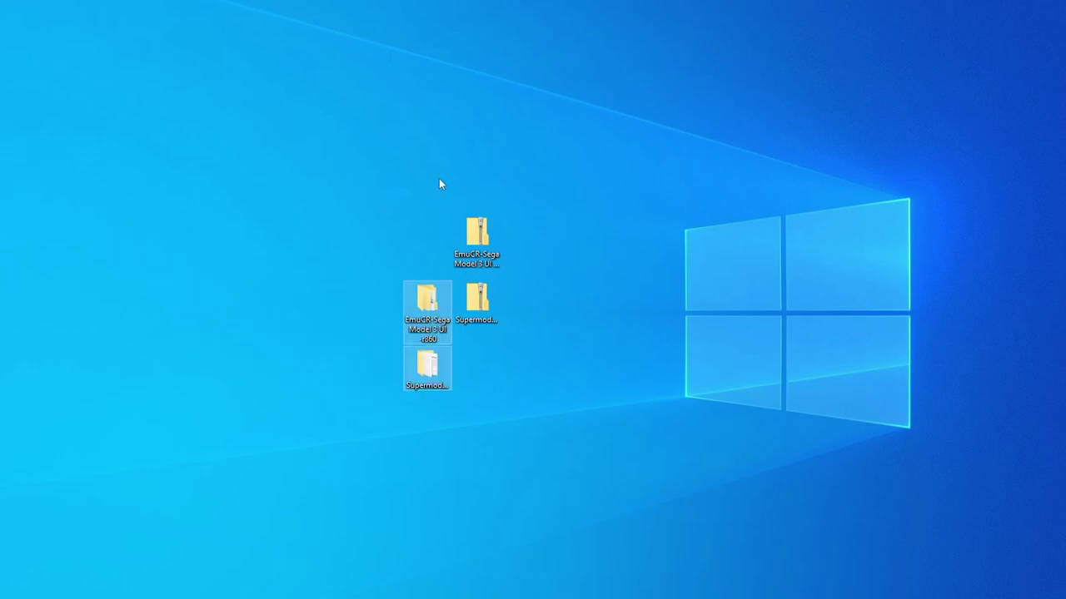
Open the Supermodel and Sega Model 3 UI -r860 folders side by side.
left_click_drag(438, 179, 550, 349)
left_click(537, 350)
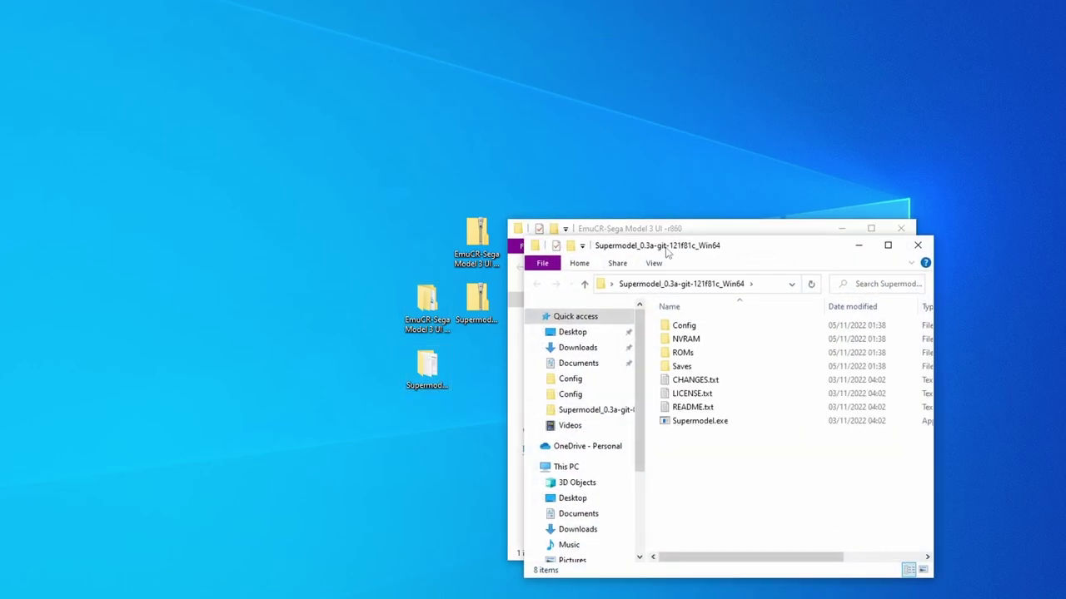
left_click_drag(667, 254, 297, 218)
left_click(681, 314)
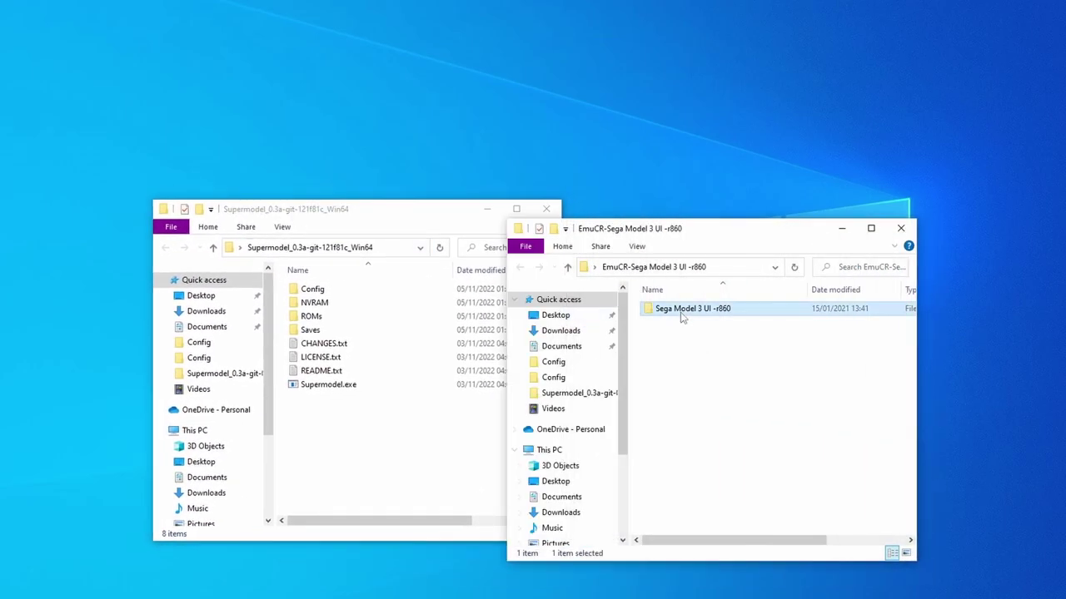
double_click(681, 314)
left_click_drag(685, 231, 700, 159)
left_click_drag(386, 212, 361, 137)
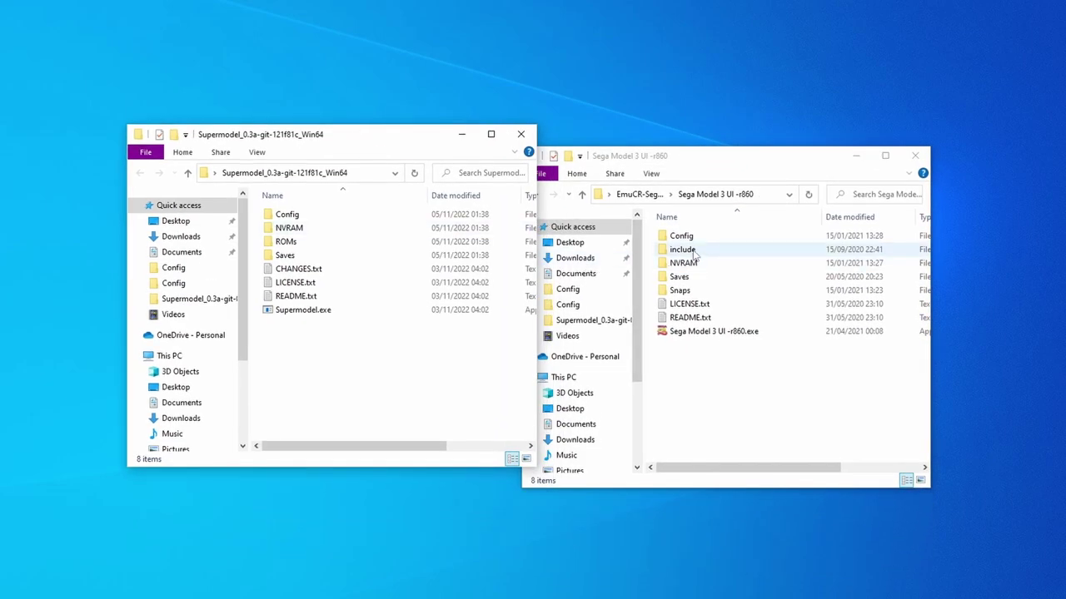
Move include, Snaps and Sega Model 3 UI -r860.exe into the Supermodel folder.
left_click(686, 251)
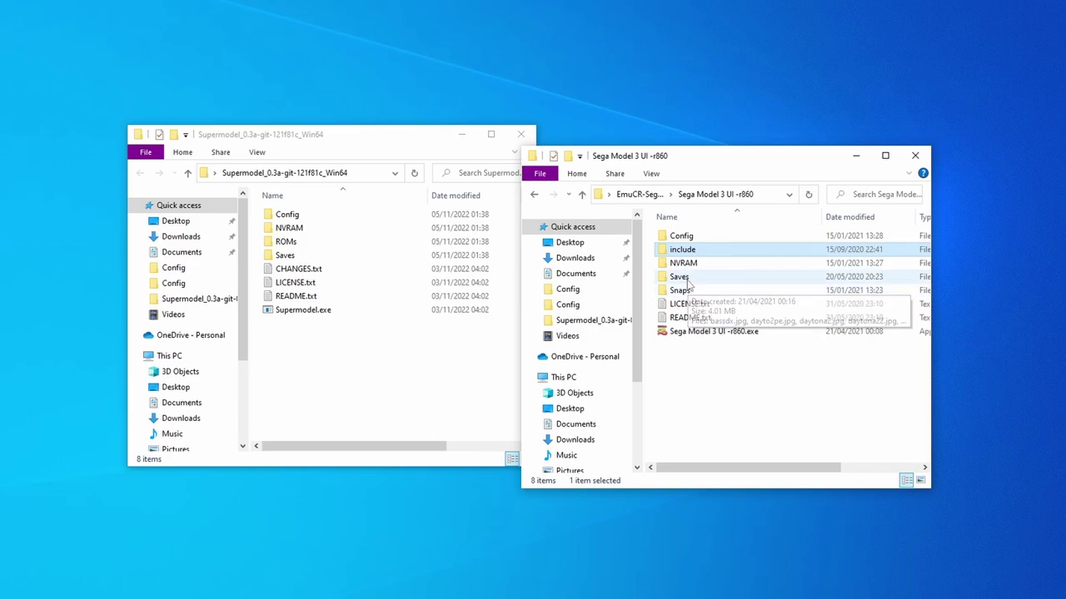
left_click(690, 291, "ctrl")
left_click(708, 332, "ctrl")
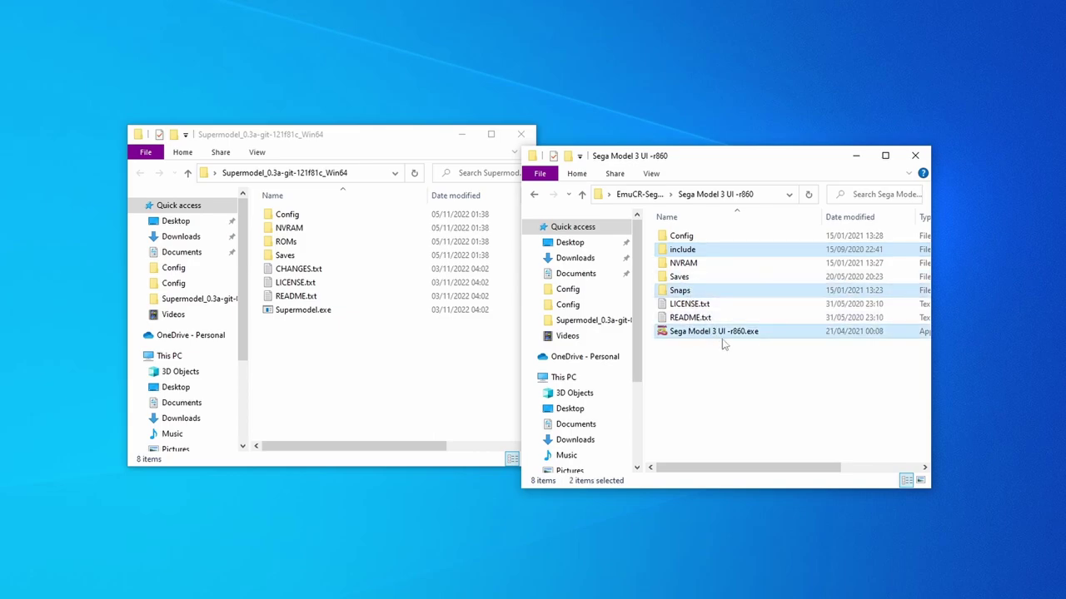
left_click_drag(701, 336, 339, 384)
left_click(338, 384)
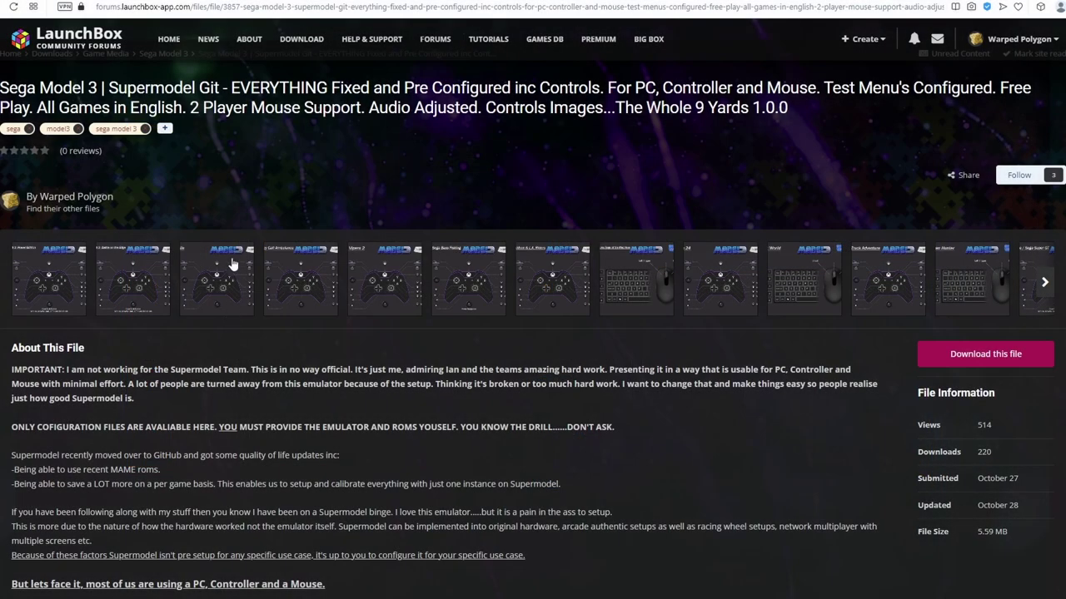
Open the download list: control images, NVRAM, DINPUT and XINPUT INI zips.
triple_click(295, 108)
left_click(371, 177)
left_click_drag(549, 181, 701, 105)
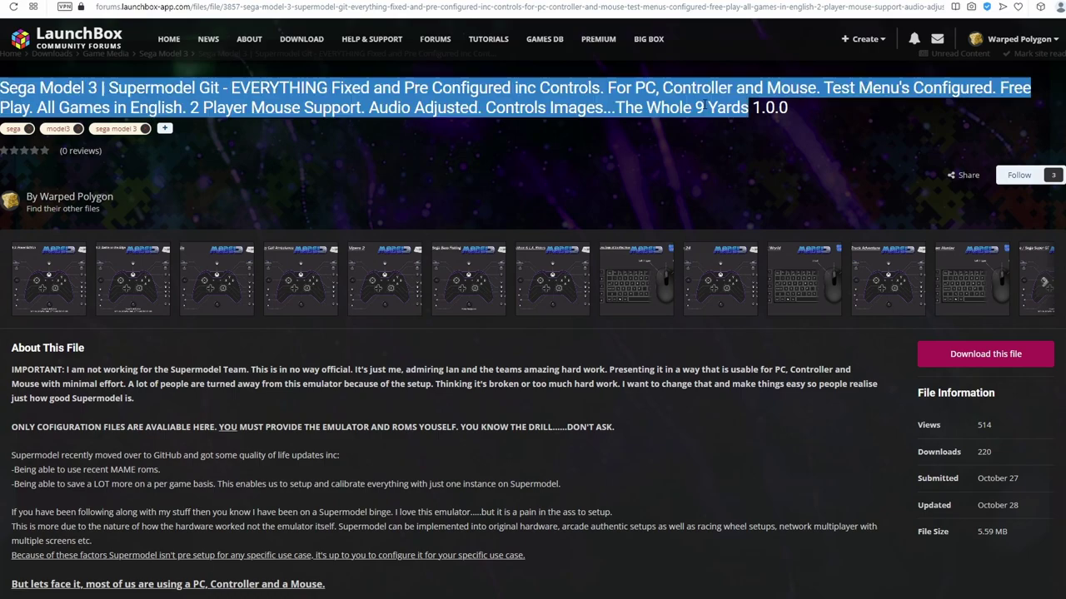
left_click(560, 108)
scroll(849, 282, "down", 1)
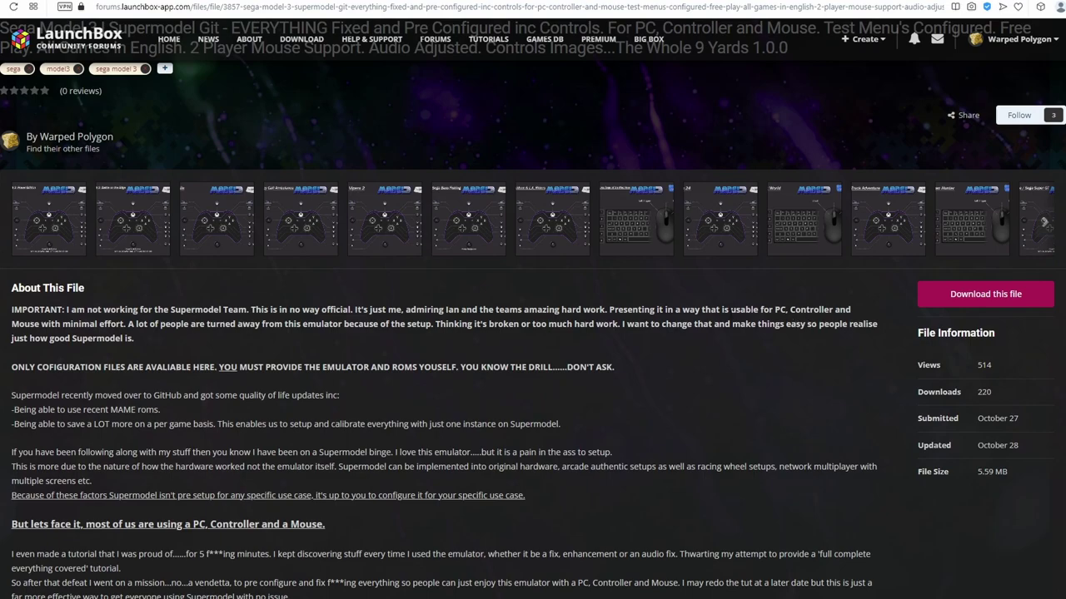
scroll(728, 319, "up", 1)
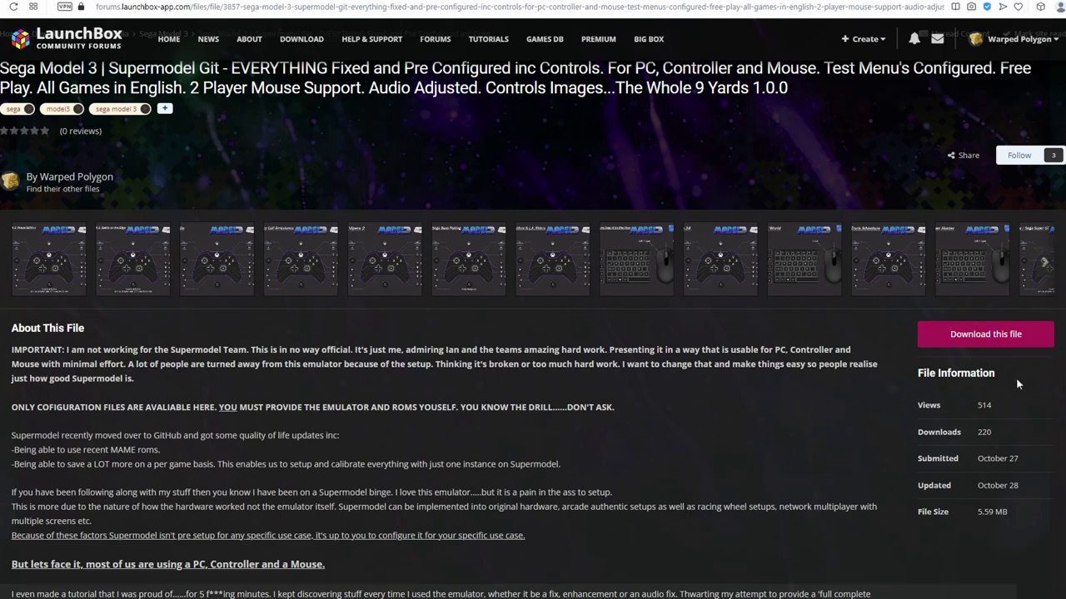
left_click(1018, 338)
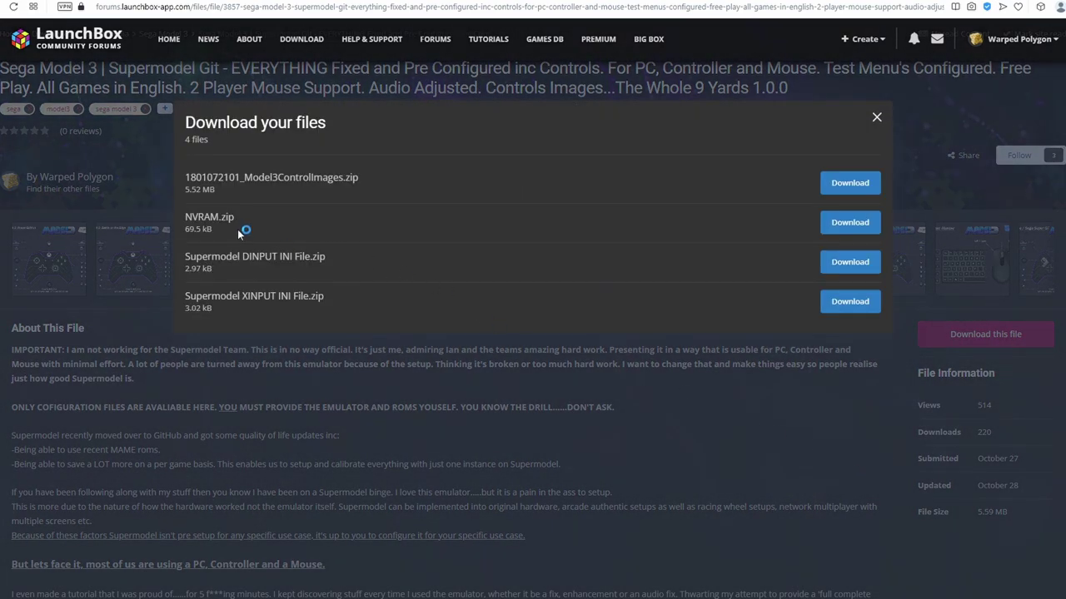
Download NVRAM.zip and extract it to an NVRAM folder with 7-Zip.
left_click(850, 223)
right_click(499, 235)
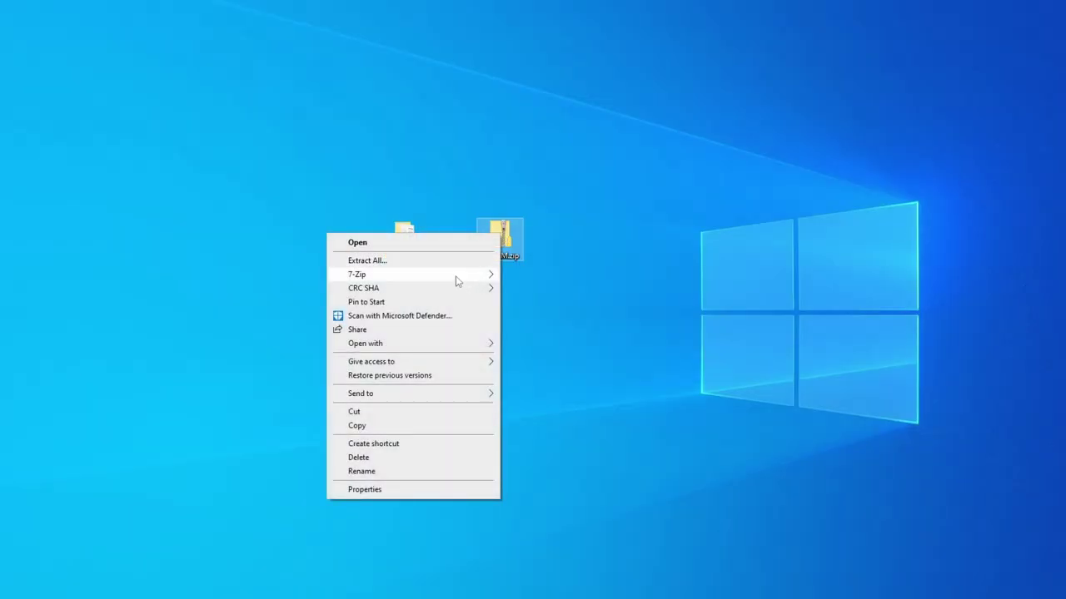
mouse_move(457, 277)
left_click(576, 333)
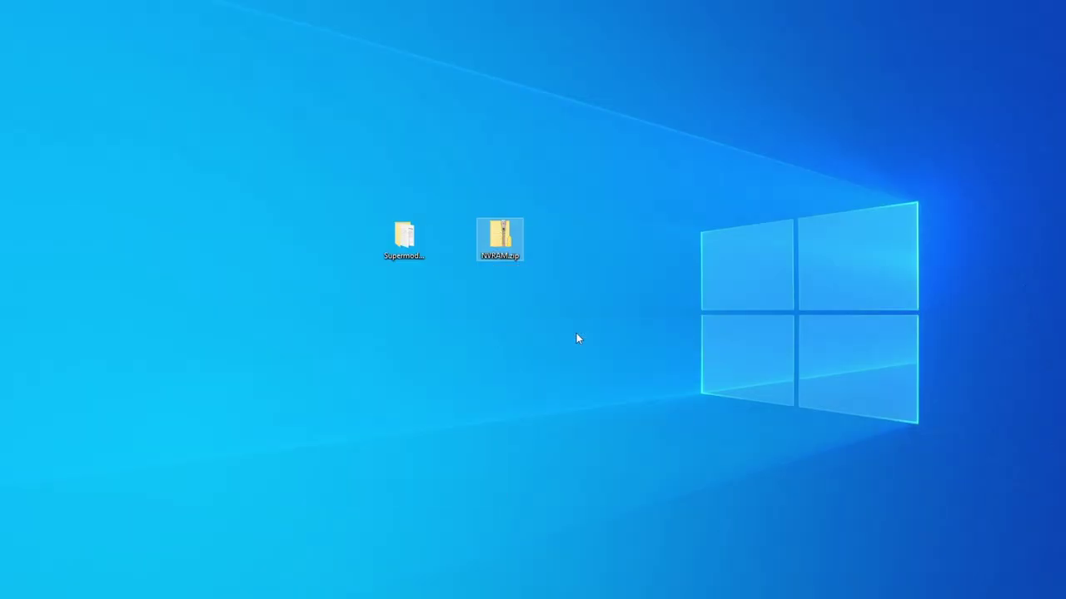
Move the NVRAM folder into Supermodel and confirm it lists .nv files.
double_click(402, 241)
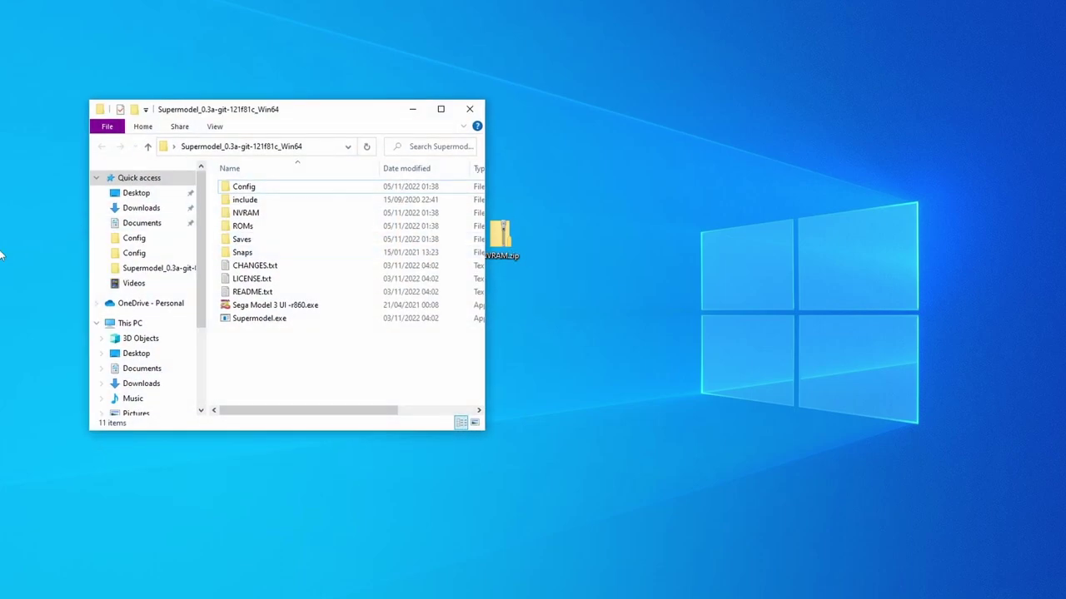
left_click_drag(616, 299, 308, 352)
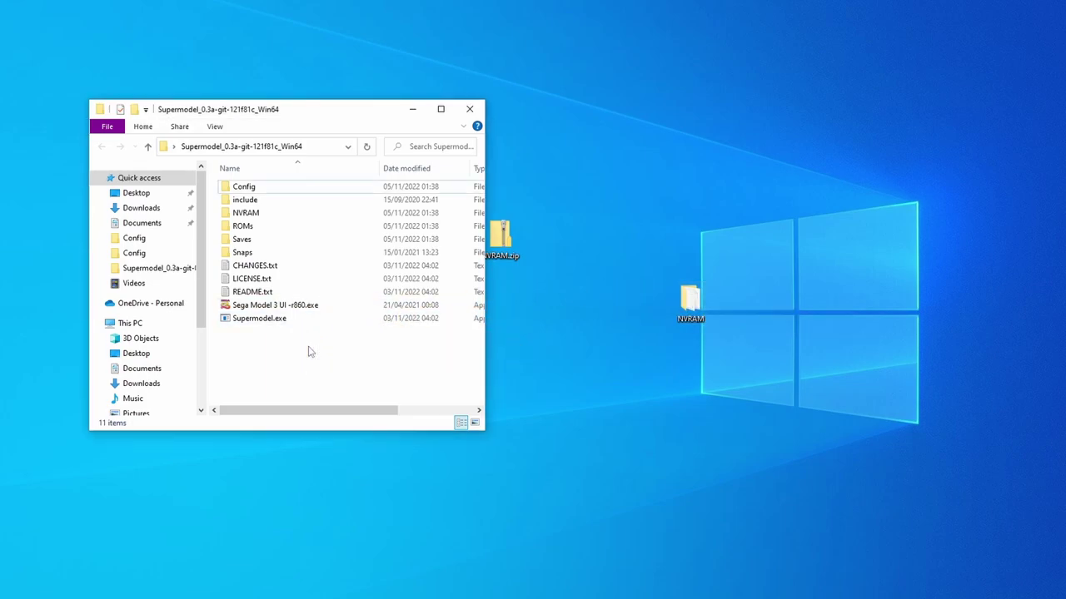
double_click(283, 214)
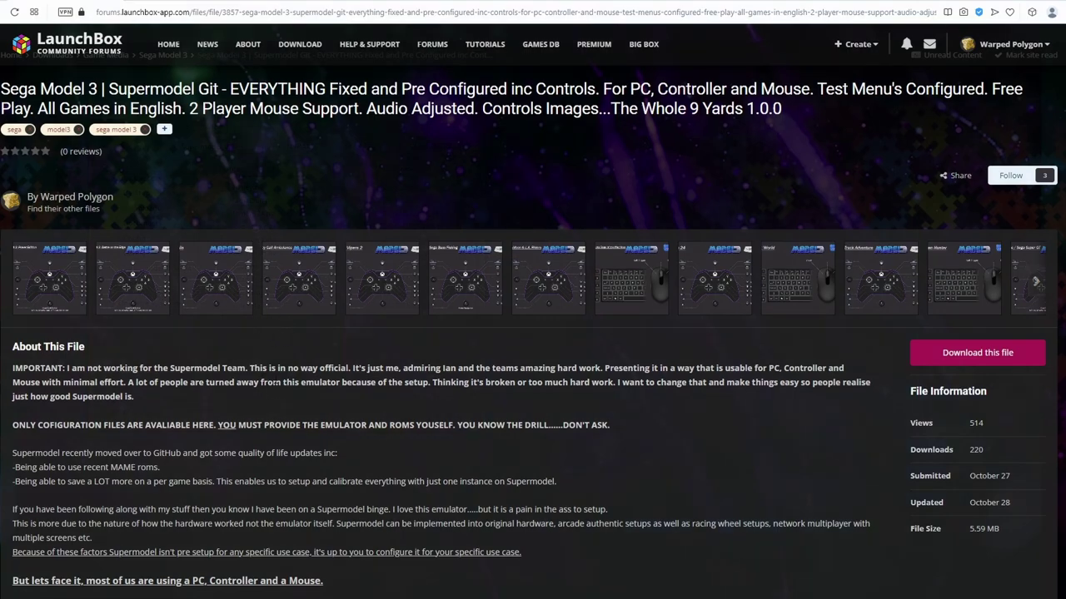
Scroll the file page down to the INSTRUCTIONS notes on the pre-configured Supermodel.ini.
scroll(277, 382, "down", 2)
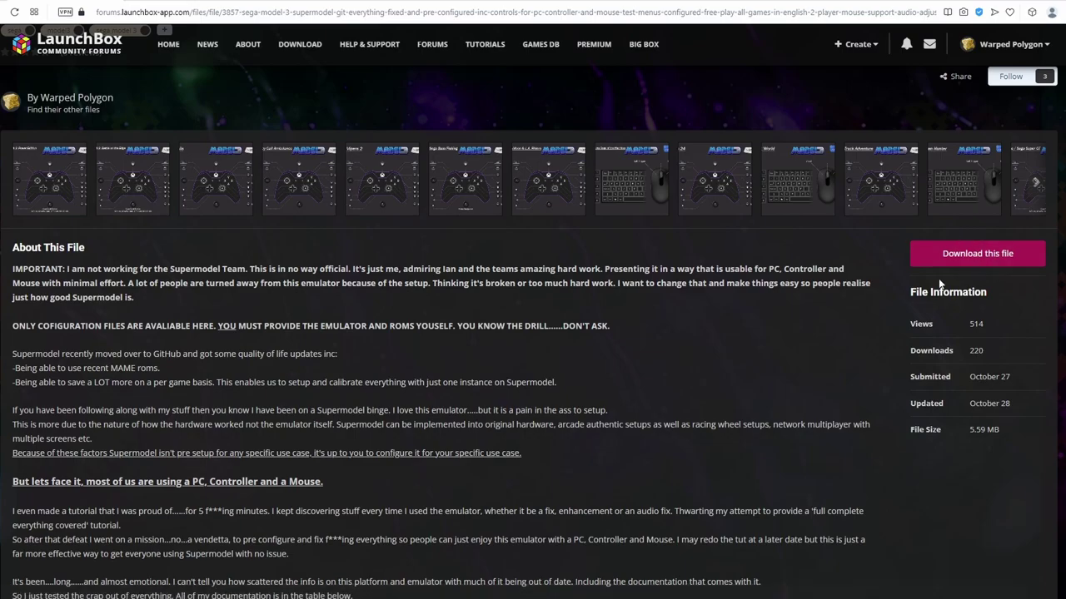
scroll(690, 341, "down", 4)
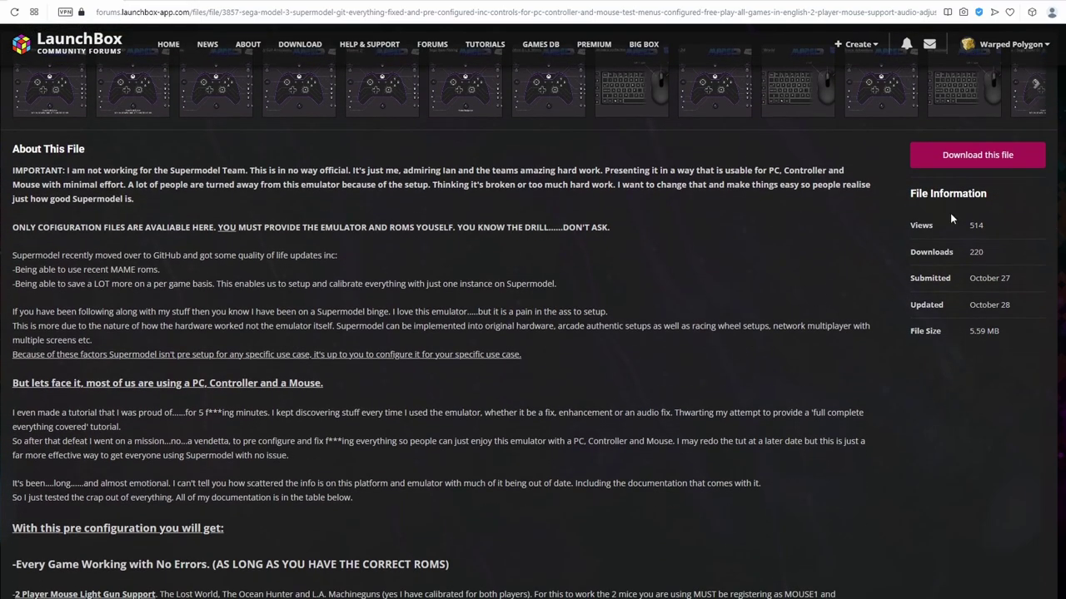
scroll(516, 304, "down", 6)
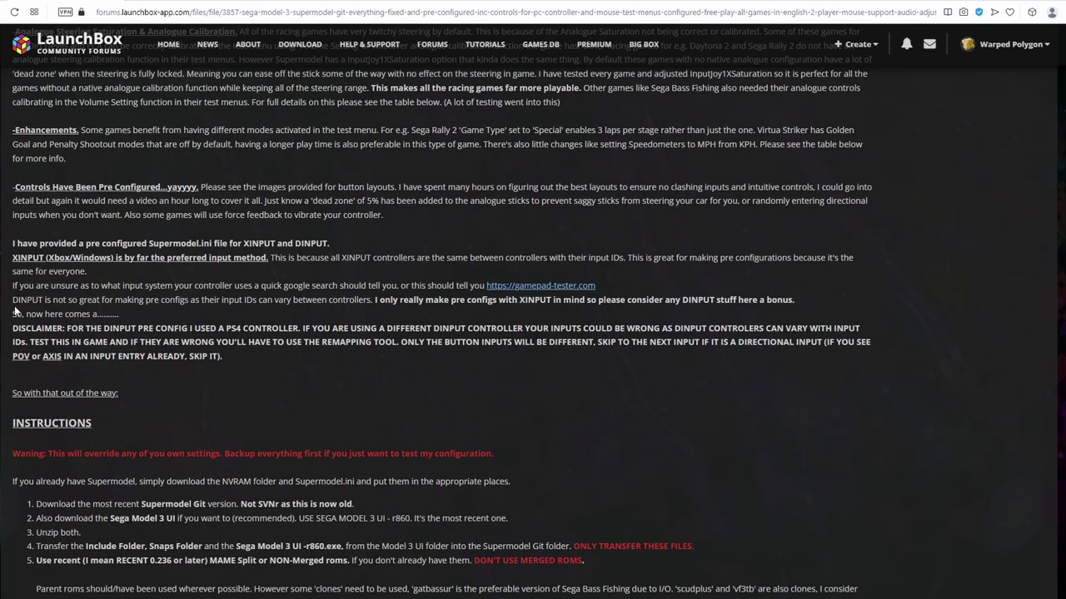
Read the notes recommending XINPUT and the DINPUT disclaimer.
left_click_drag(13, 257, 270, 257)
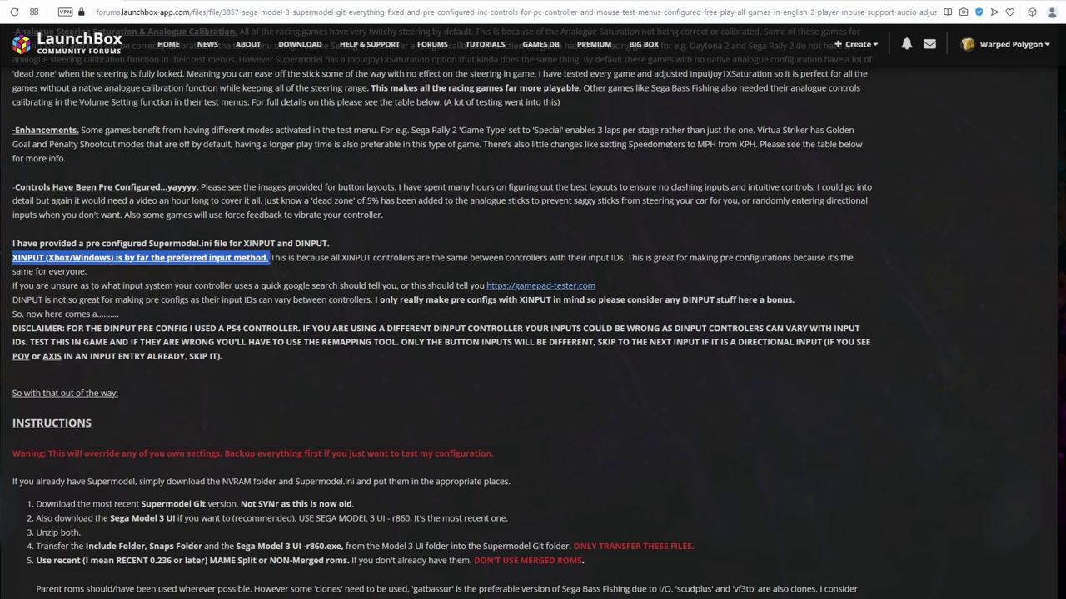
left_click(270, 257)
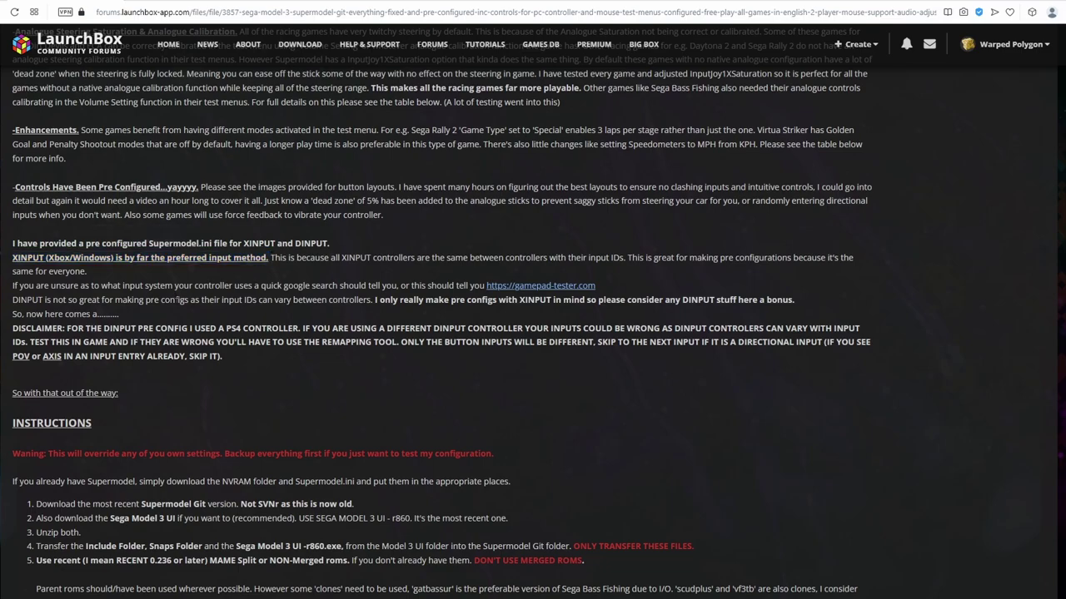
left_click_drag(12, 299, 209, 357)
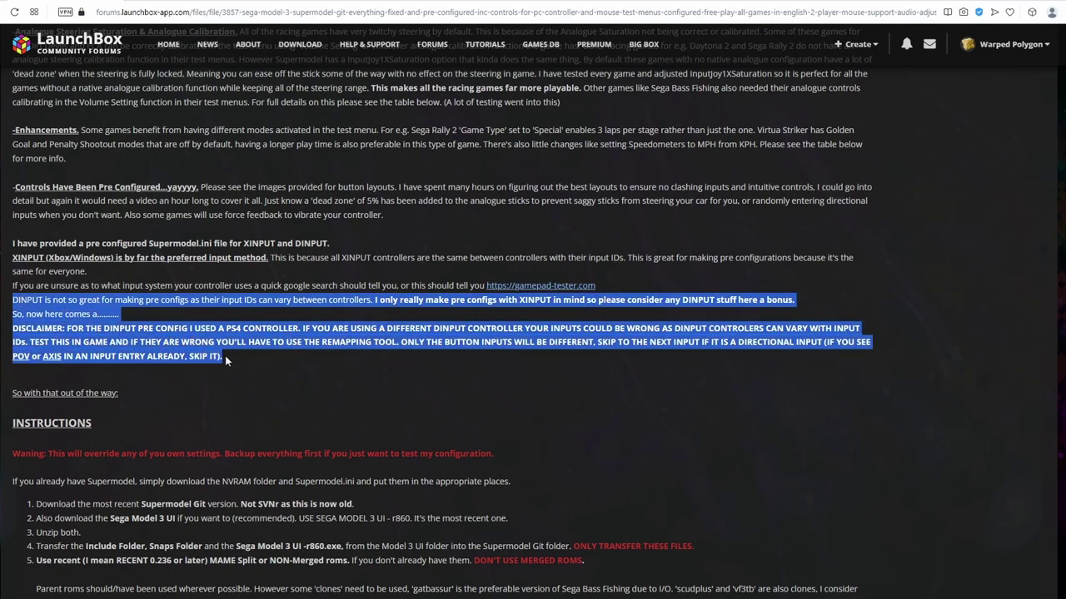
scroll(224, 356, "down", 1)
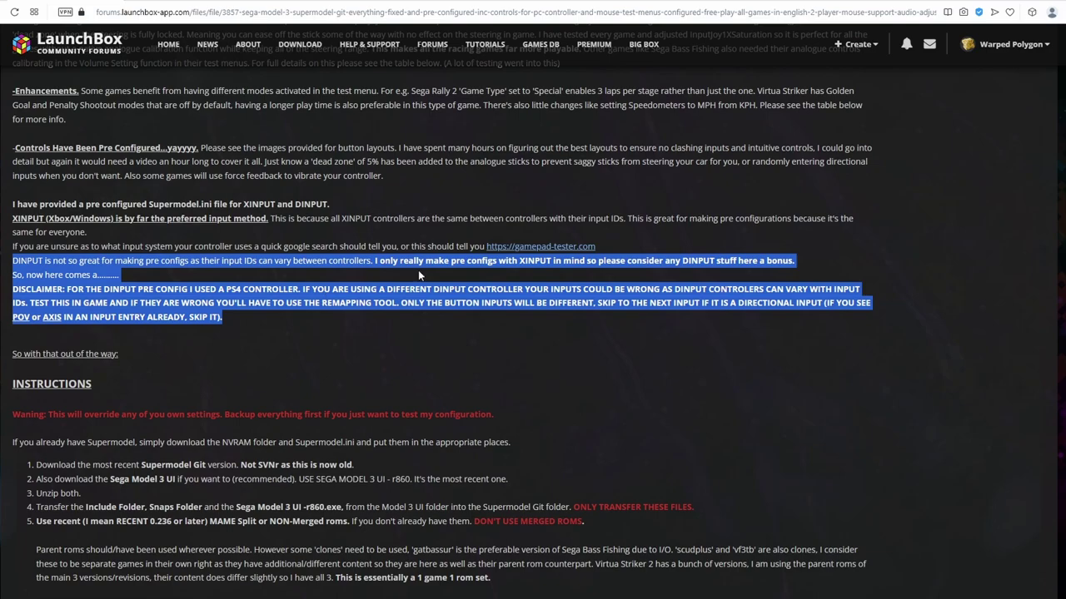
scroll(419, 274, "up", 1)
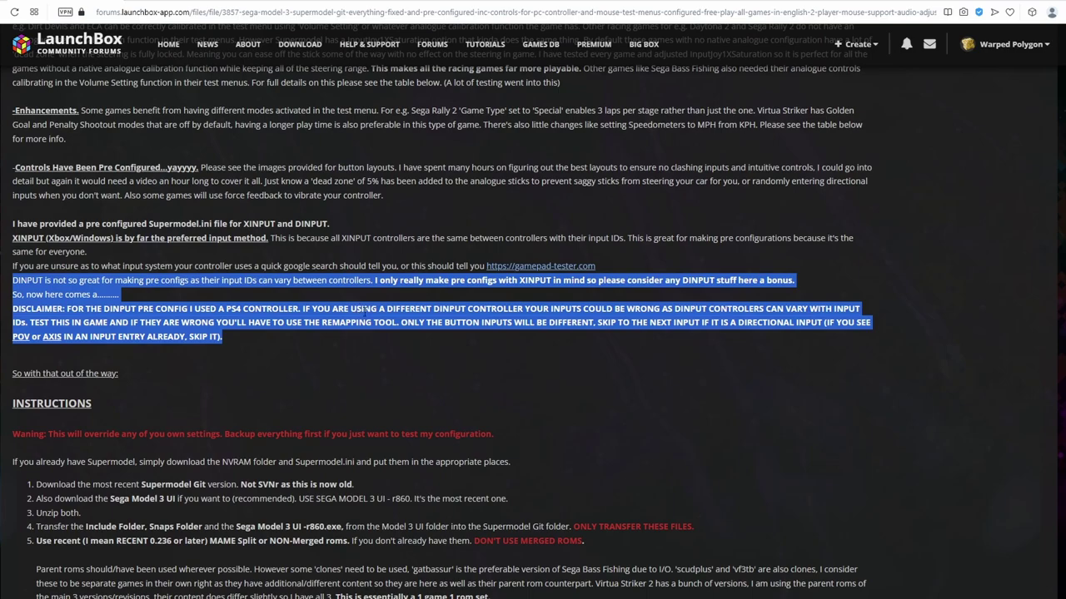
scroll(185, 360, "up", 1)
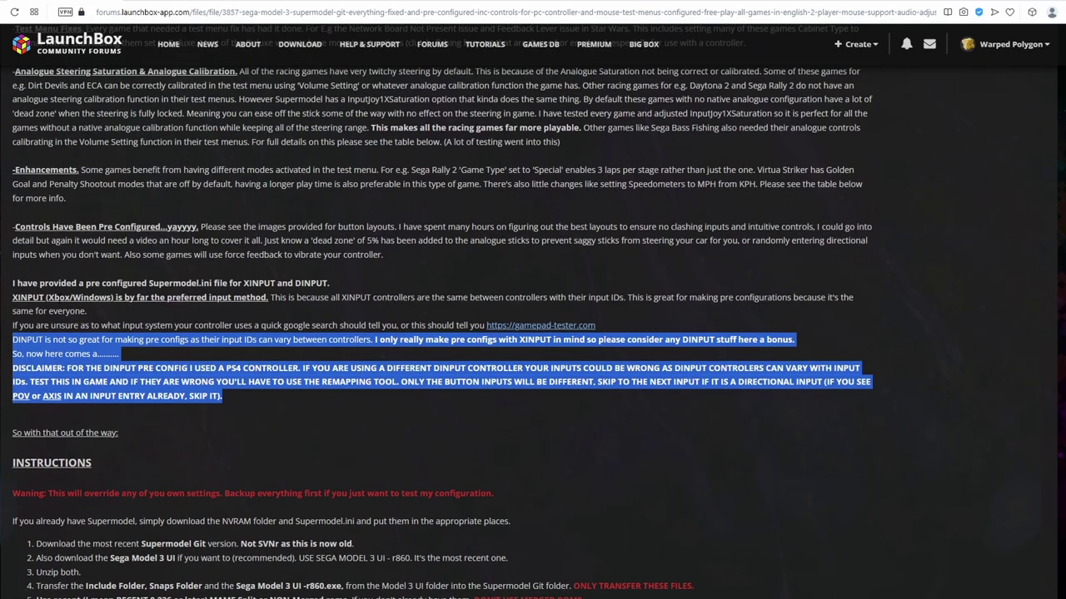
Note the XINPUT shared-ID sentence, then reopen the list of four download zips.
left_click(185, 360)
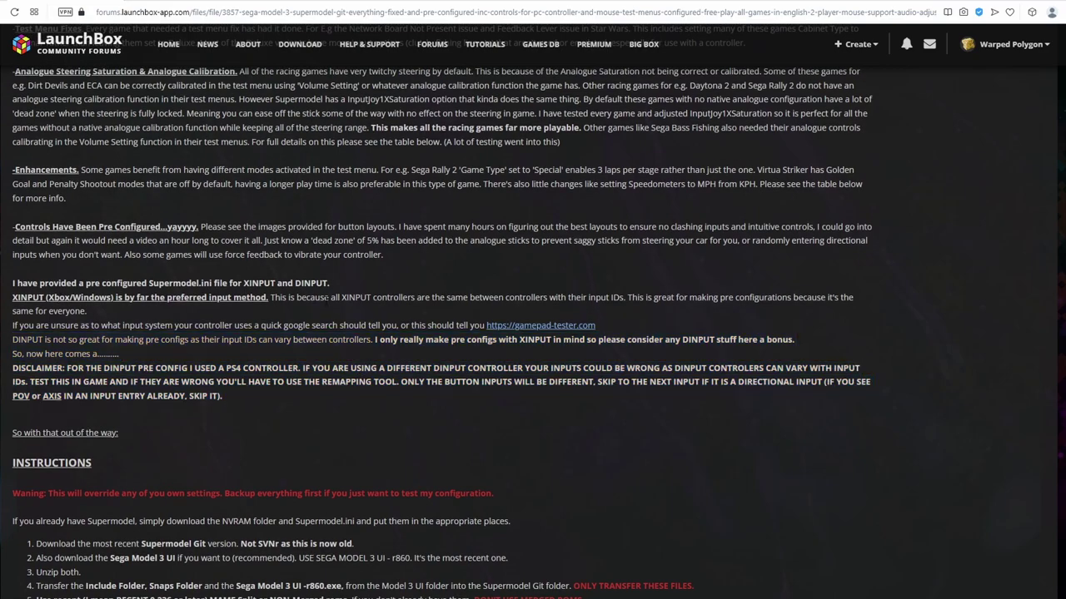
left_click_drag(271, 297, 86, 312)
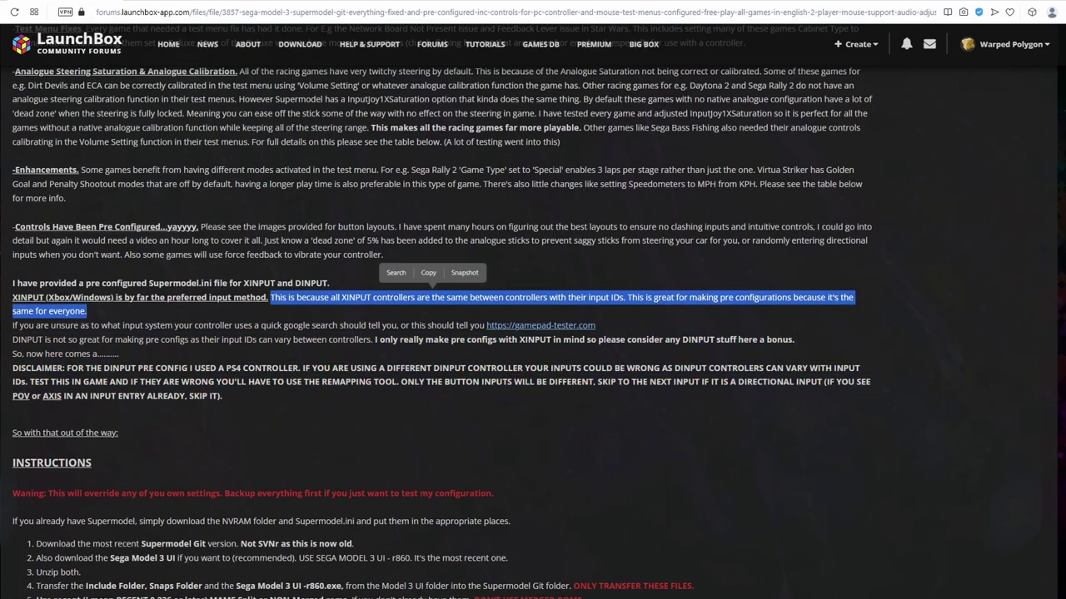
scroll(976, 249, "up", 10)
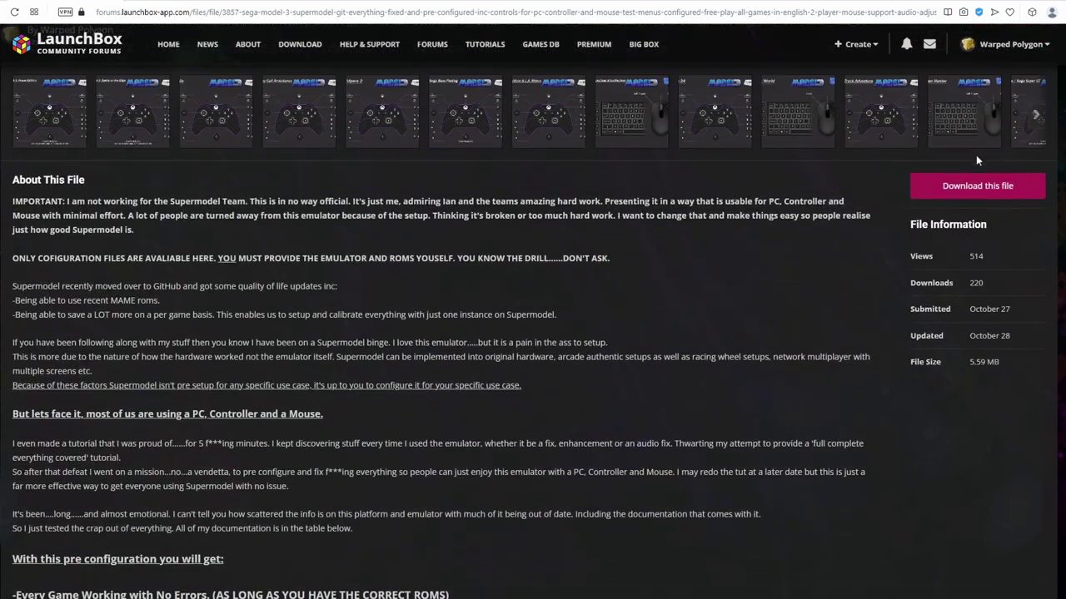
left_click(965, 188)
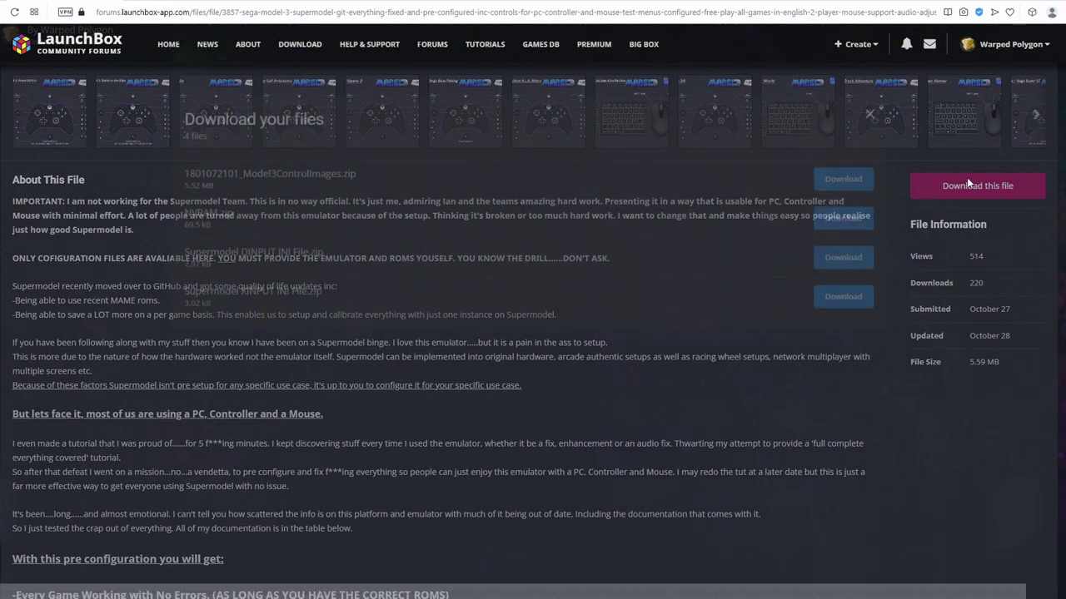
Download the XINPUT INI zip, open it, and open the Supermodel_0.3a-git-121f81c_Win64 folder.
left_click(822, 304)
right_click(488, 242)
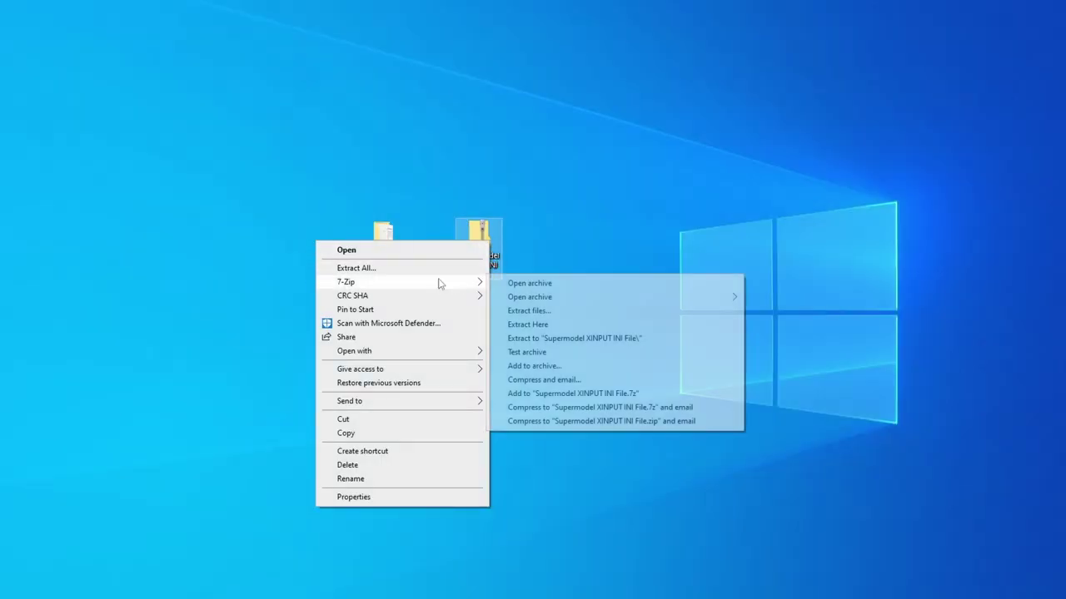
left_click(569, 226)
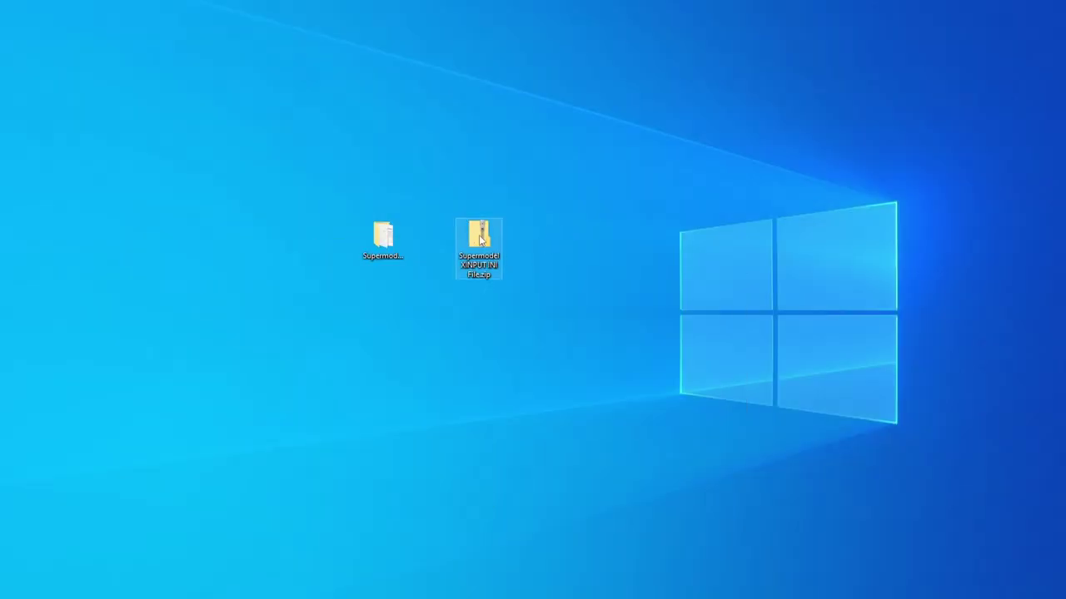
double_click(480, 240)
left_click_drag(421, 130, 381, 147)
left_click(382, 240)
double_click(383, 239)
Copy the zip's Supermodel.ini into Config, replacing the existing file.
left_click(634, 227)
left_click_drag(654, 231, 298, 228)
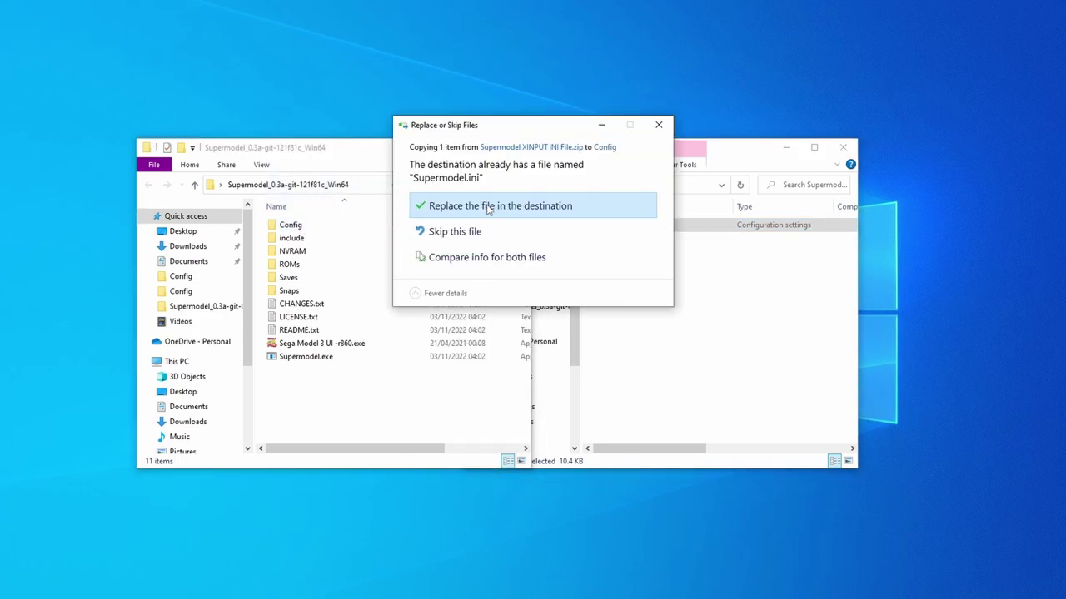
left_click(488, 207)
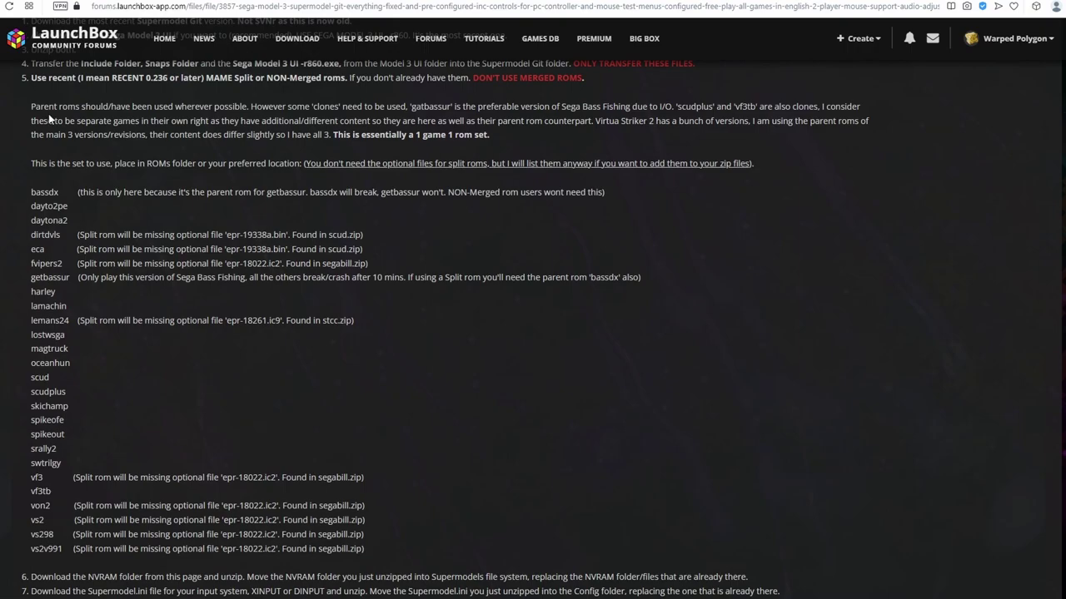
left_click_drag(31, 81, 472, 79)
left_click(174, 90)
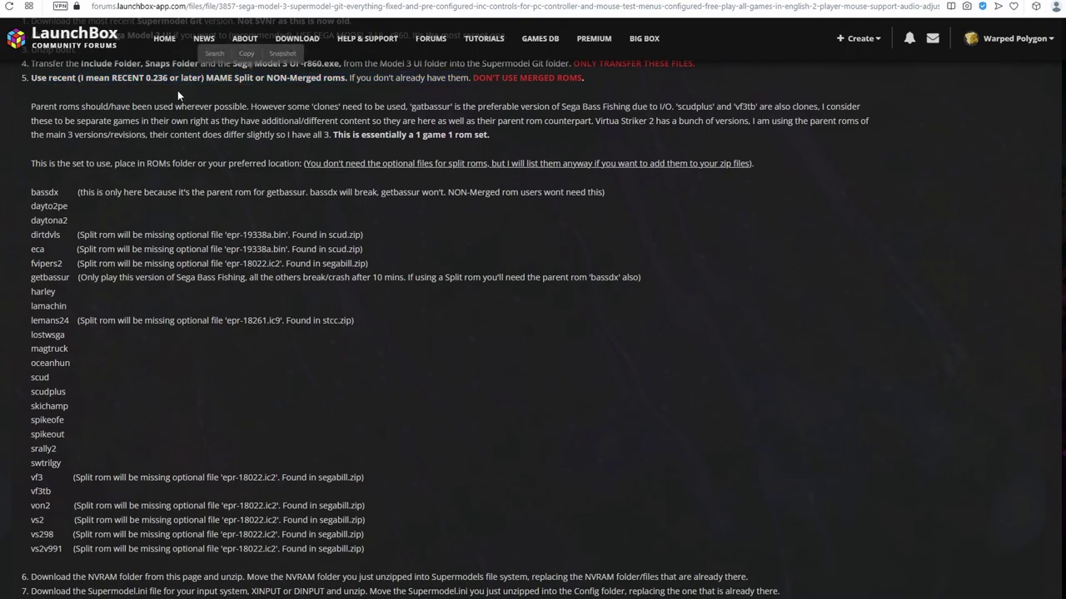
left_click_drag(150, 79, 198, 79)
left_click(200, 80)
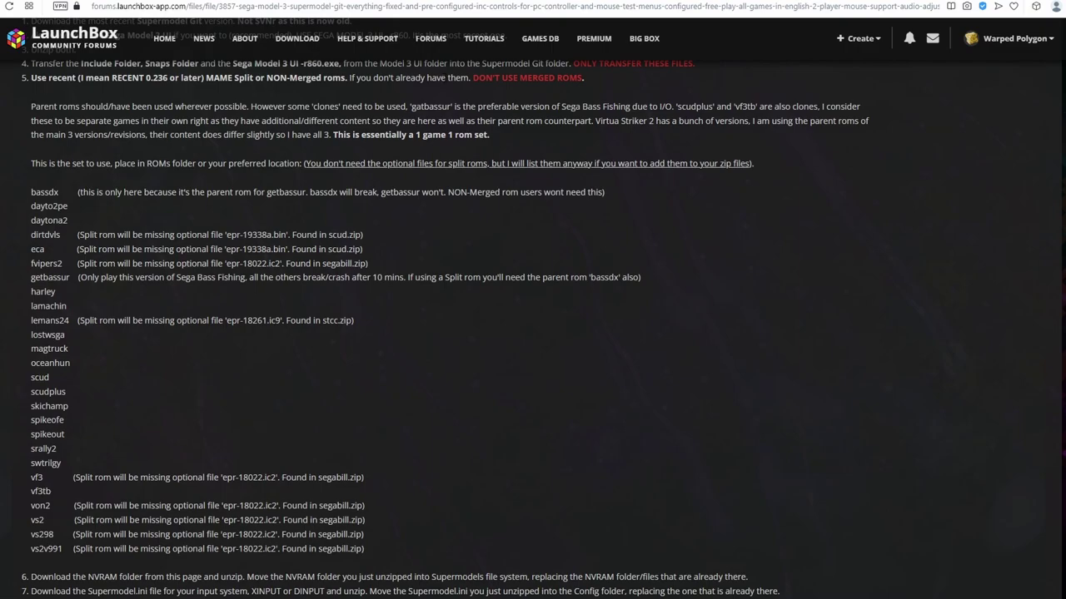
left_click_drag(208, 78, 322, 77)
left_click(321, 78)
left_click_drag(472, 77, 557, 84)
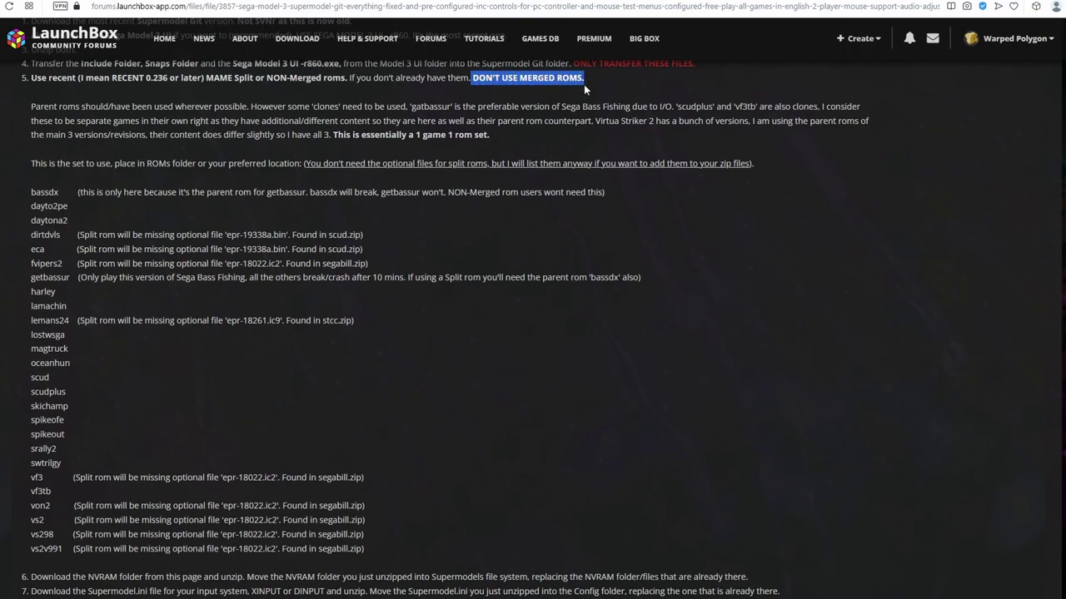
left_click(554, 100)
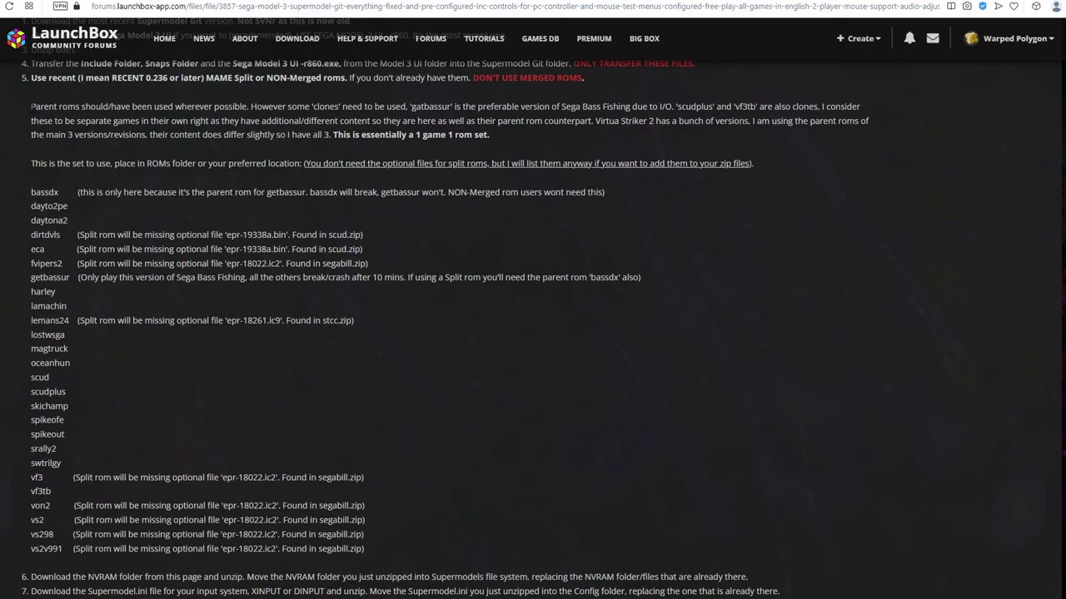
left_click_drag(32, 191, 374, 547)
left_click(375, 548)
left_click_drag(30, 107, 402, 110)
left_click(398, 116)
left_click_drag(31, 491, 54, 492)
left_click_drag(31, 391, 72, 393)
left_click(73, 397)
left_click_drag(31, 192, 606, 198)
left_click(606, 197)
left_click_drag(79, 278, 663, 278)
left_click(663, 275)
left_click_drag(30, 278, 70, 278)
double_click(73, 278)
left_click(74, 277)
left_click_drag(80, 278, 634, 277)
left_click(635, 277)
double_click(44, 192)
double_click(50, 277)
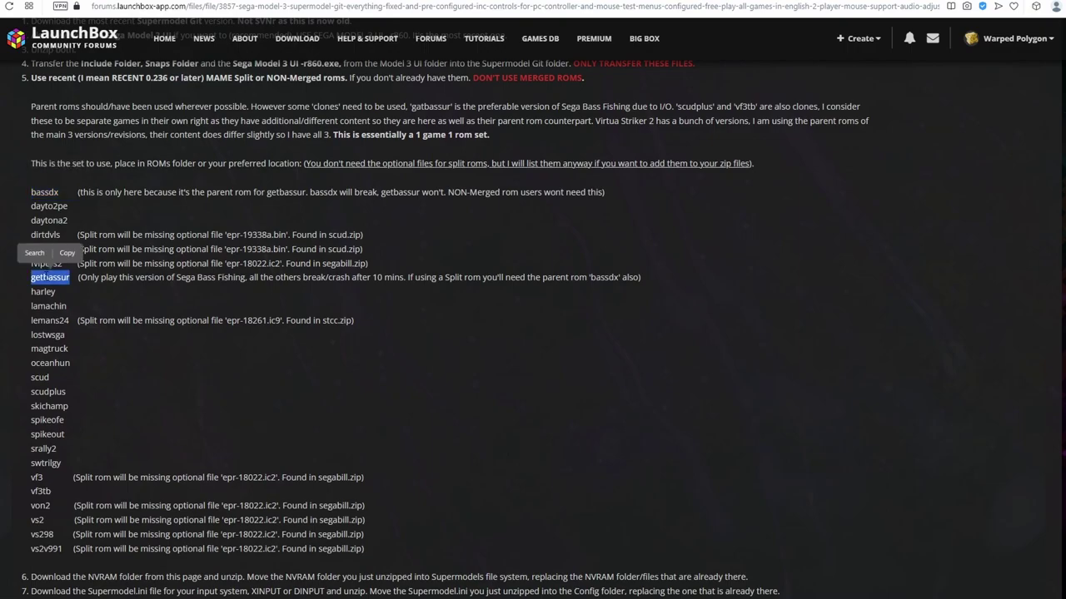
left_click(57, 278)
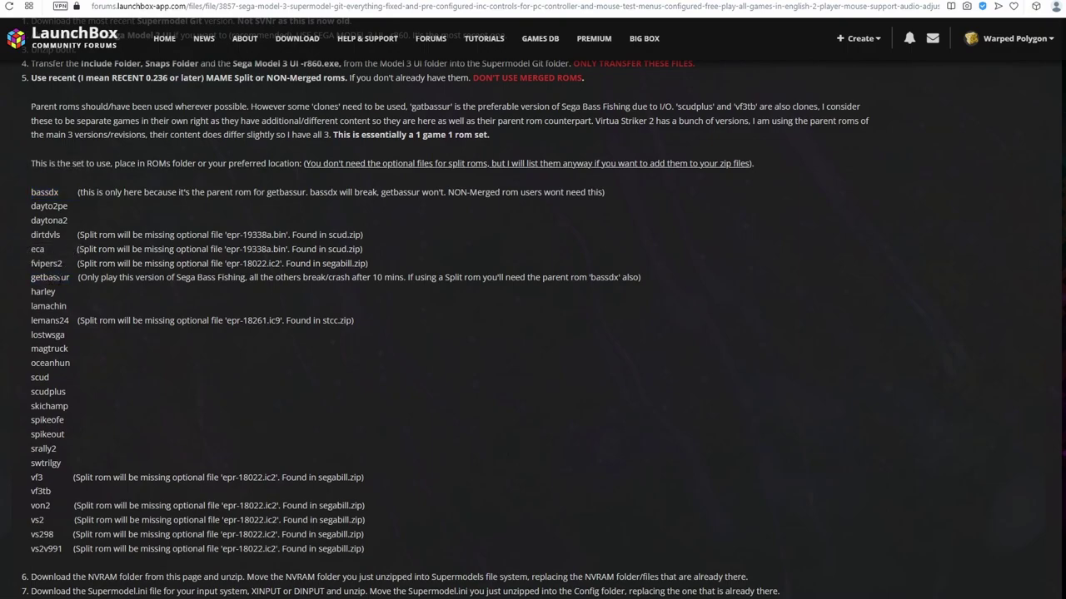
triple_click(57, 278)
left_click(67, 278)
scroll(76, 284, "down", 1)
scroll(76, 284, "up", 1)
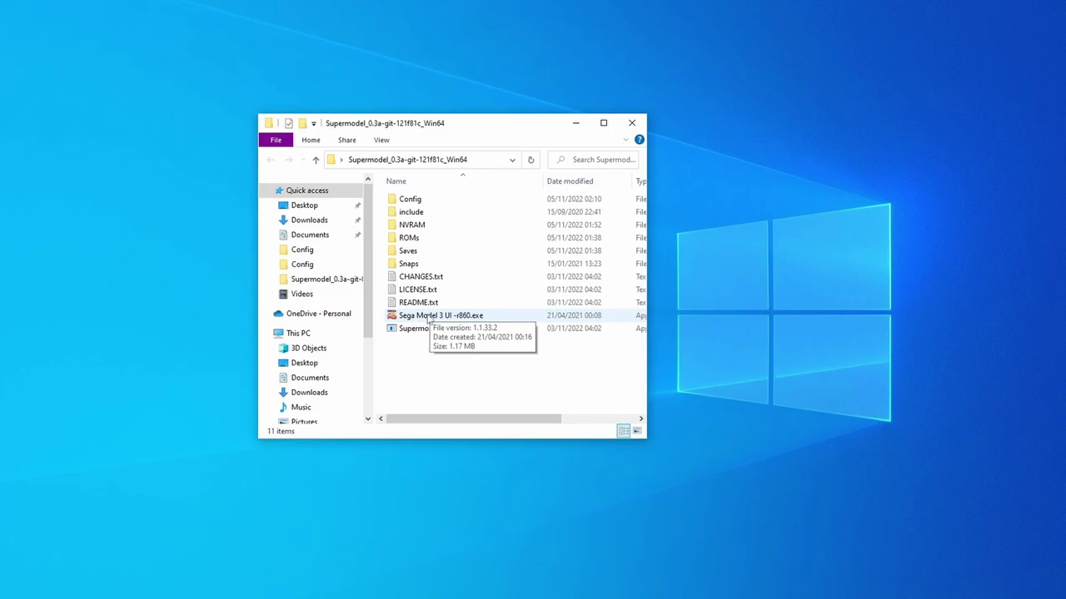
Launch Sega Model 3 UI and set its ROMs directory to Supermodel_0.3a-git-121f81c_Win64\ROMs.
double_click(426, 320)
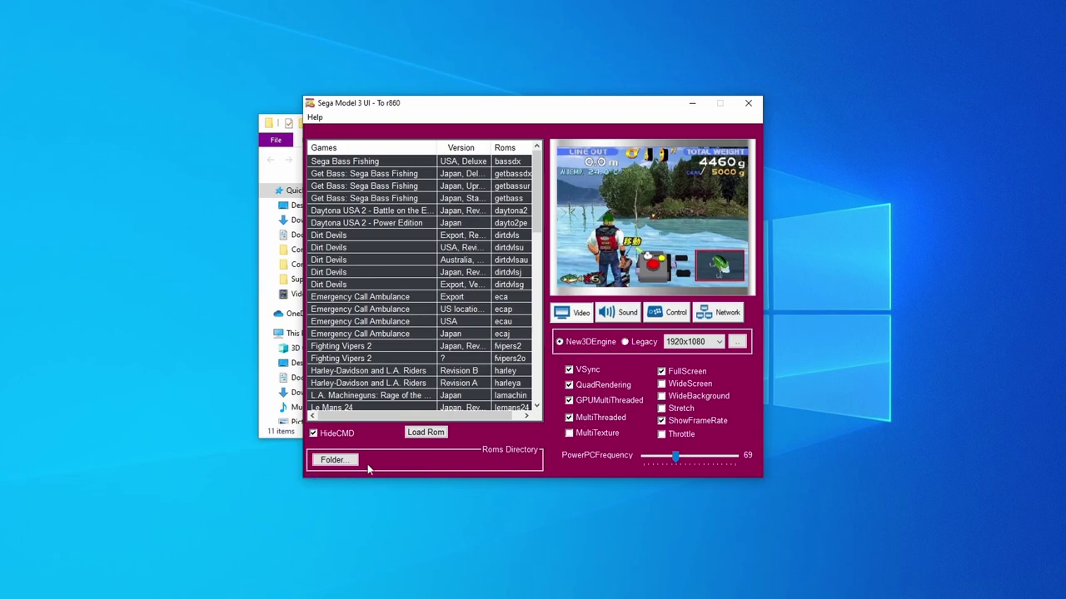
left_click(329, 462)
left_click(485, 346)
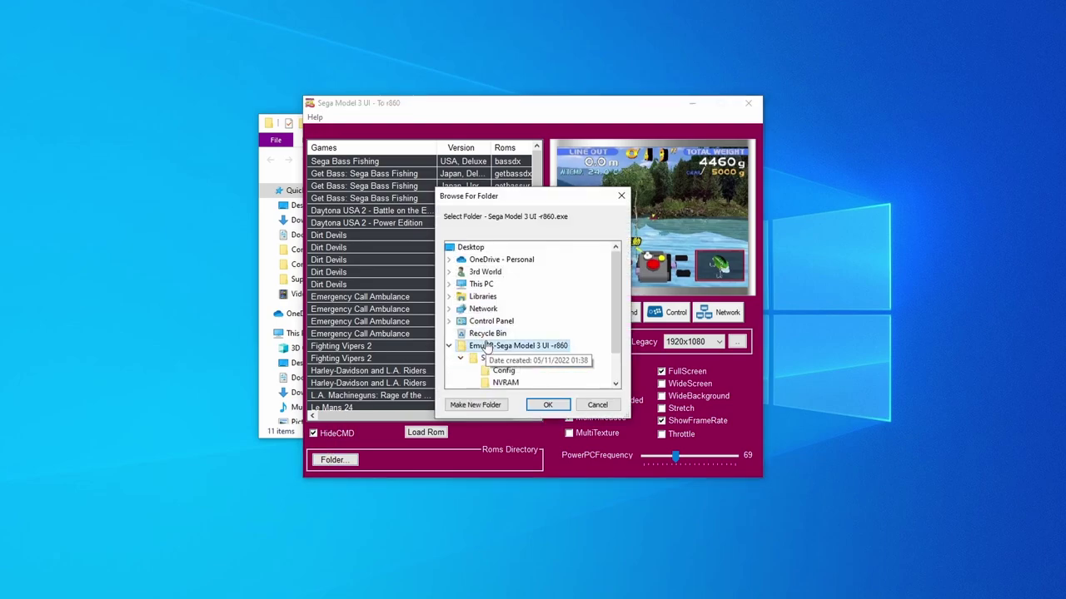
left_click(449, 309)
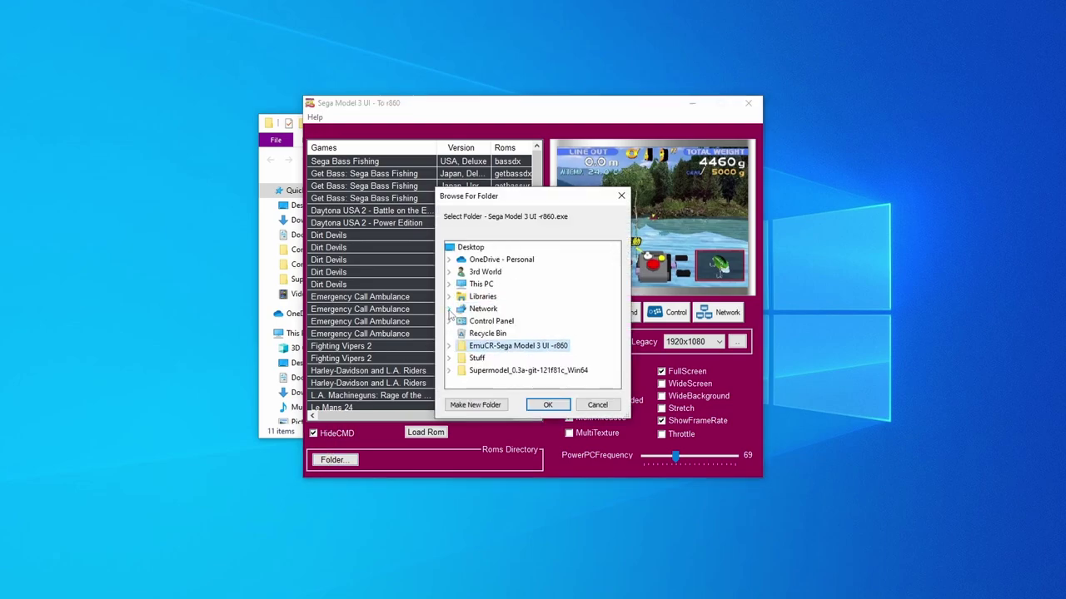
left_click(480, 382)
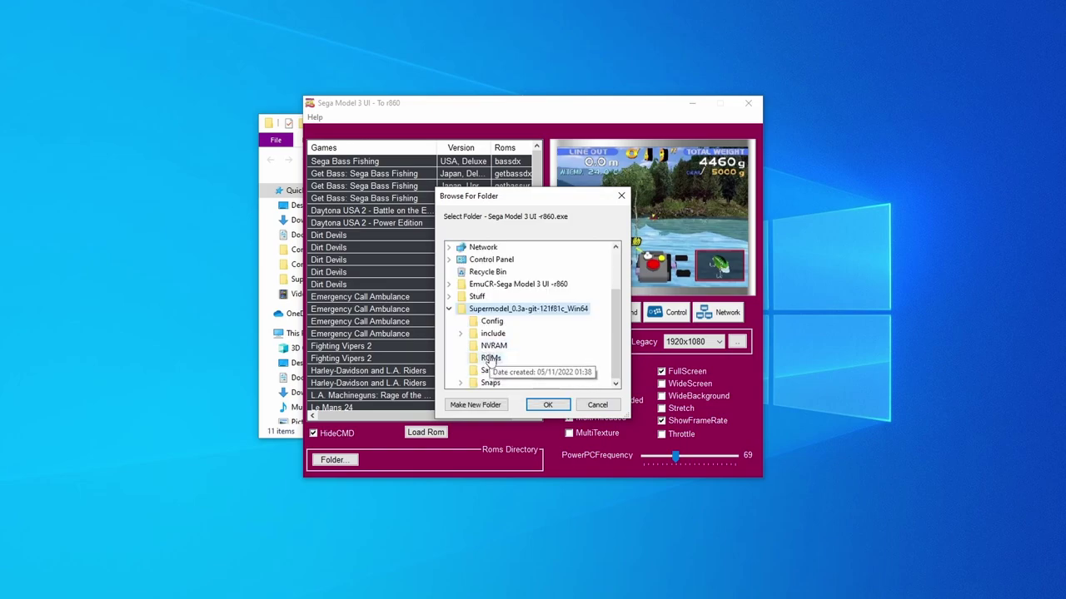
left_click(491, 358)
left_click(547, 405)
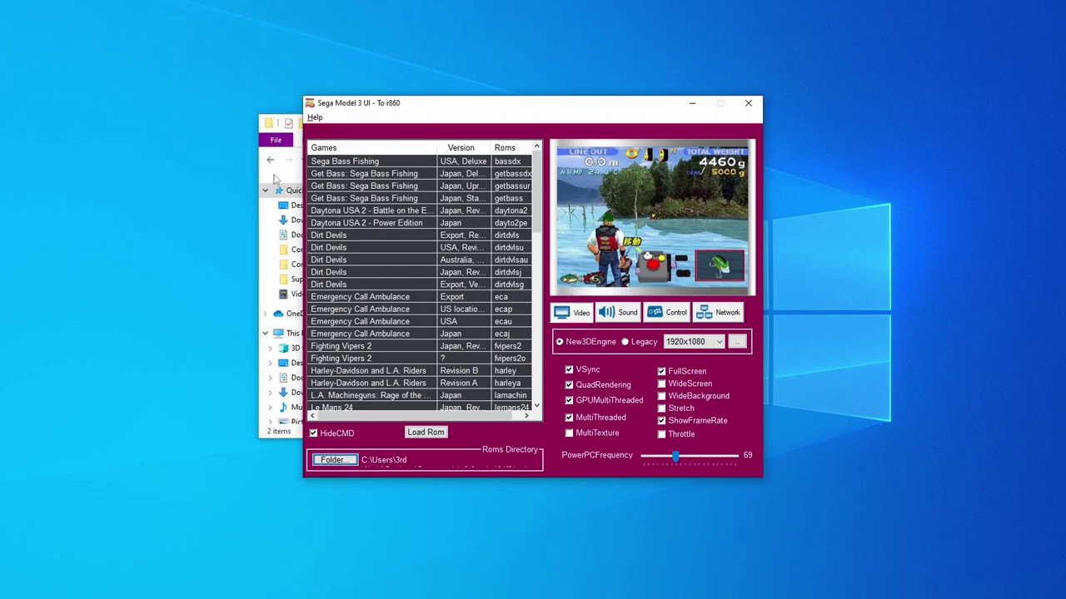
Open Config\Games.xml from the Supermodel folder in Notepad++.
left_click(276, 179)
left_click(398, 159)
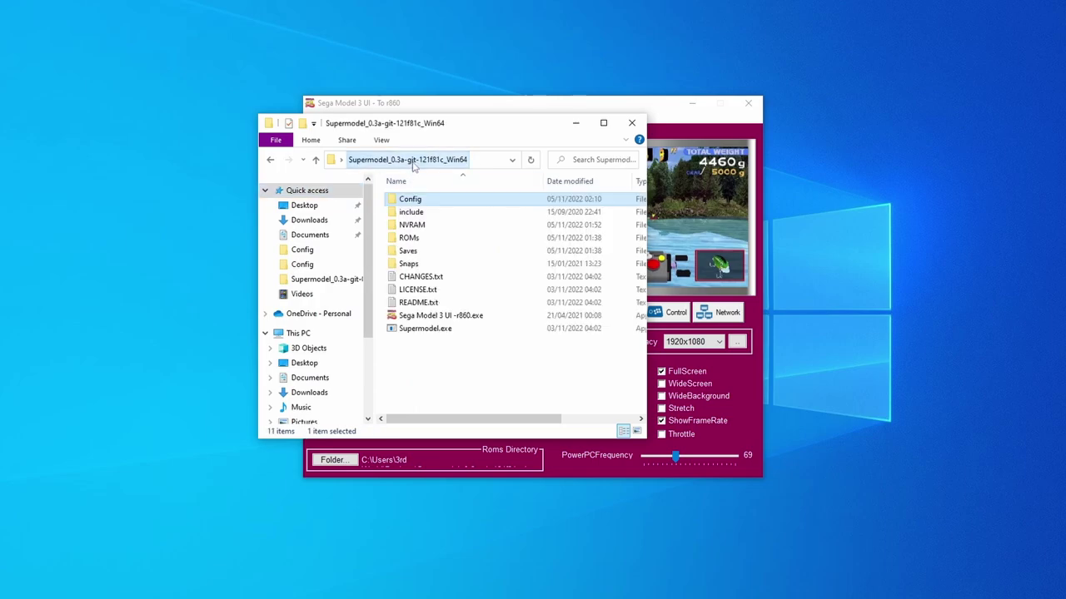
double_click(415, 204)
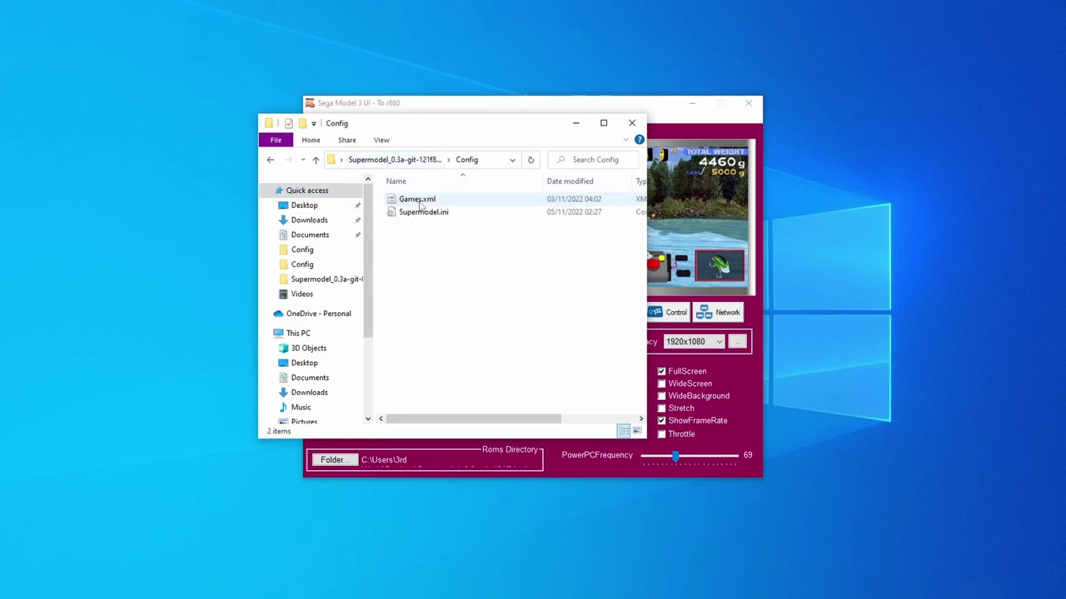
left_click(421, 206)
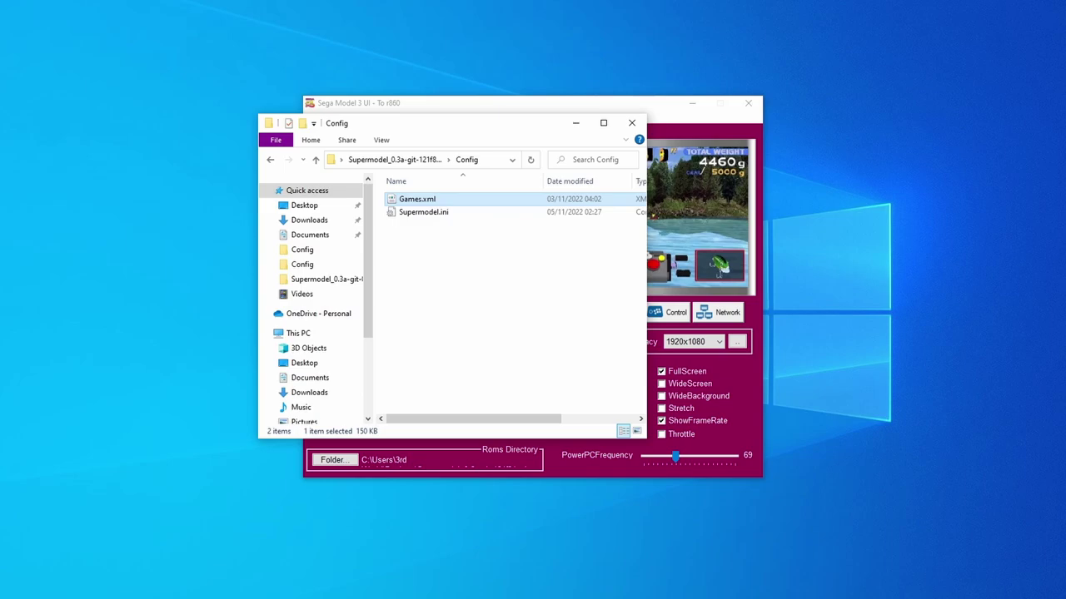
left_click(408, 558)
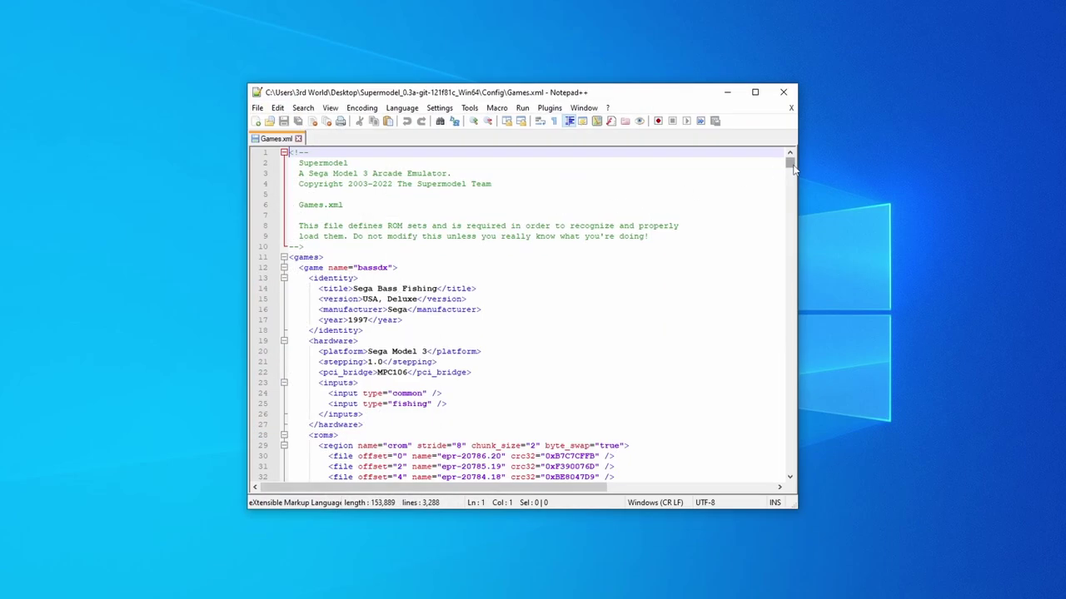
In the lostwsga entry, change analog_gun1 and analog_gun2 to gun1 and gun2.
left_click_drag(791, 167, 791, 278)
scroll(499, 275, "up", 10)
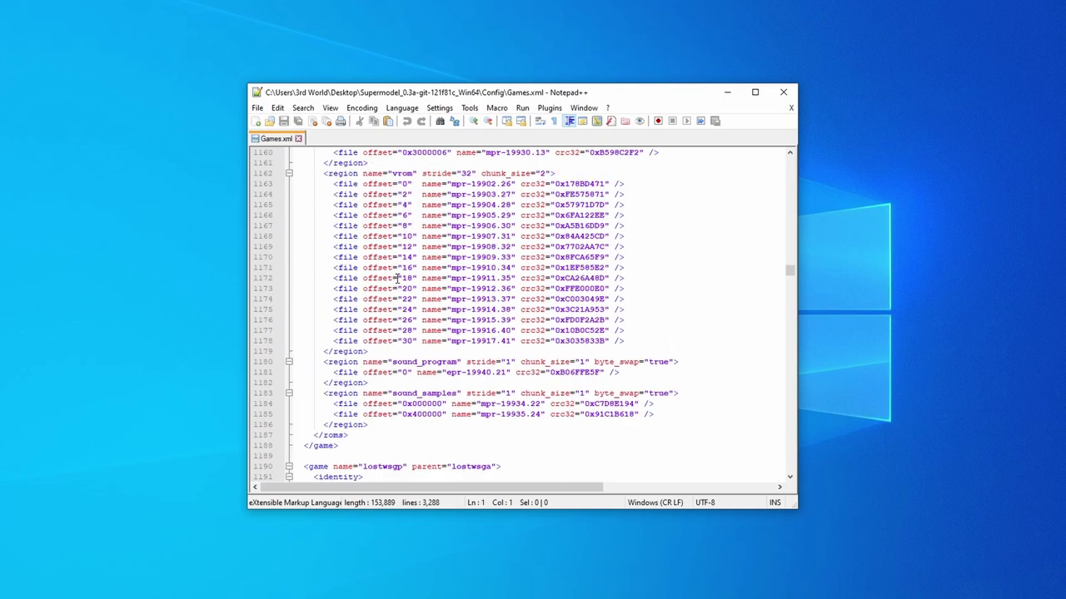
scroll(397, 278, "up", 9)
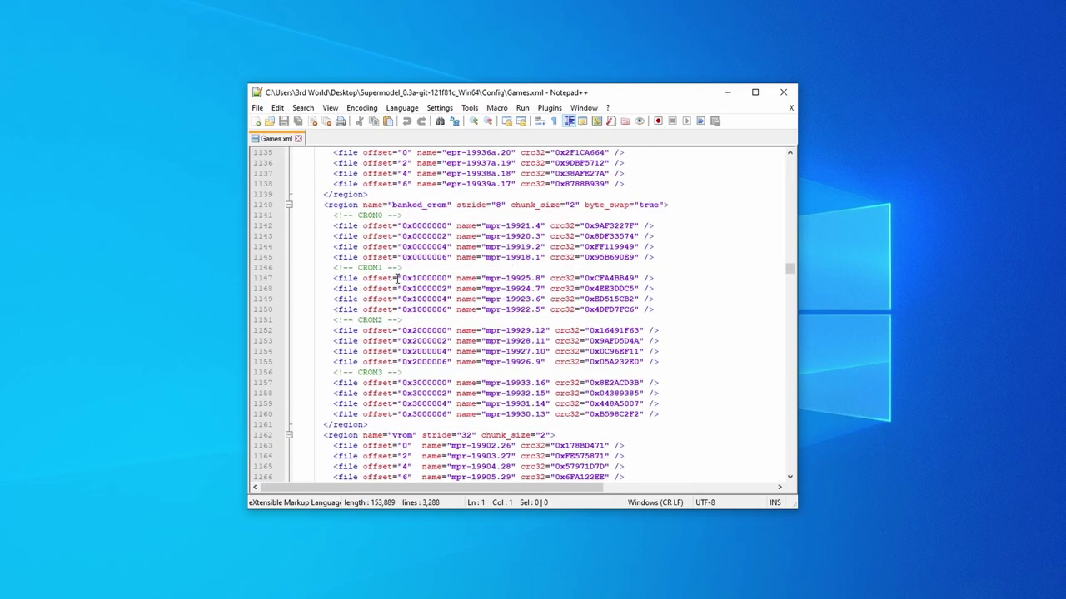
scroll(397, 278, "up", 4)
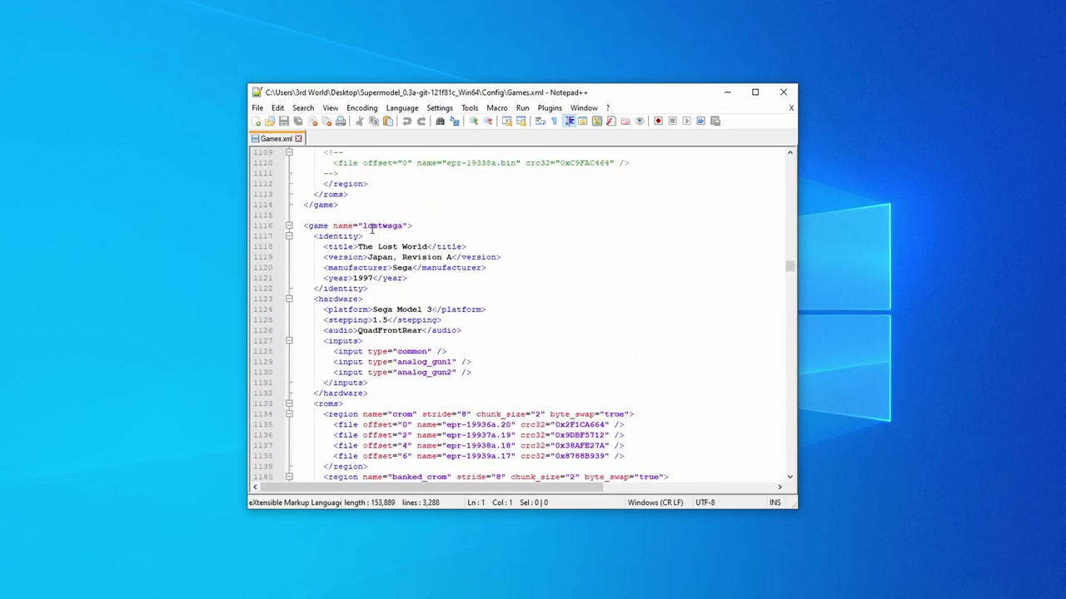
left_click_drag(368, 225, 395, 227)
scroll(400, 283, "down", 1)
left_click(400, 372)
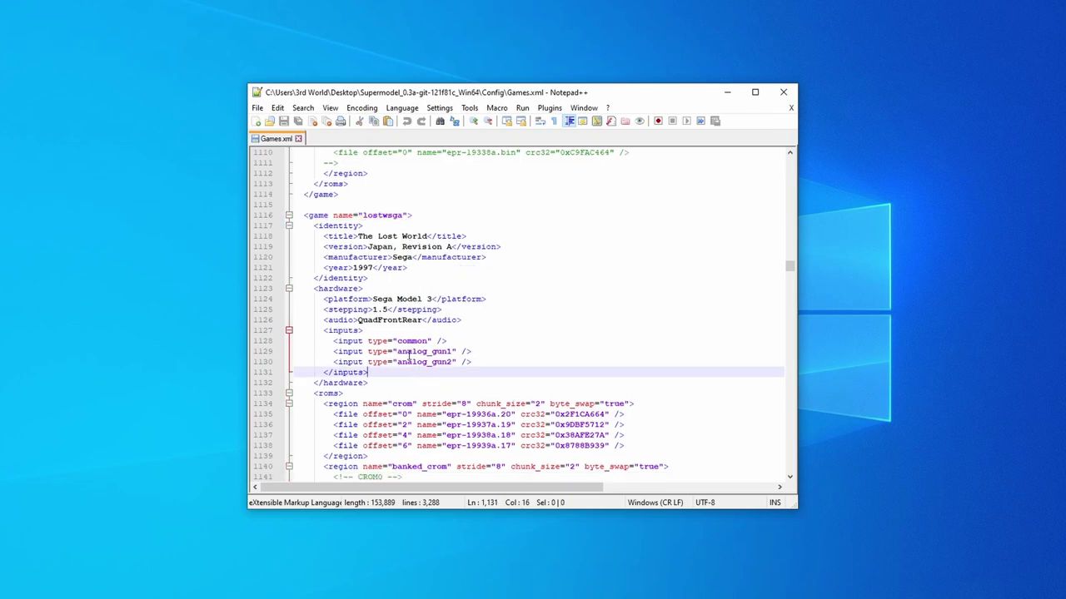
left_click_drag(398, 351, 408, 352)
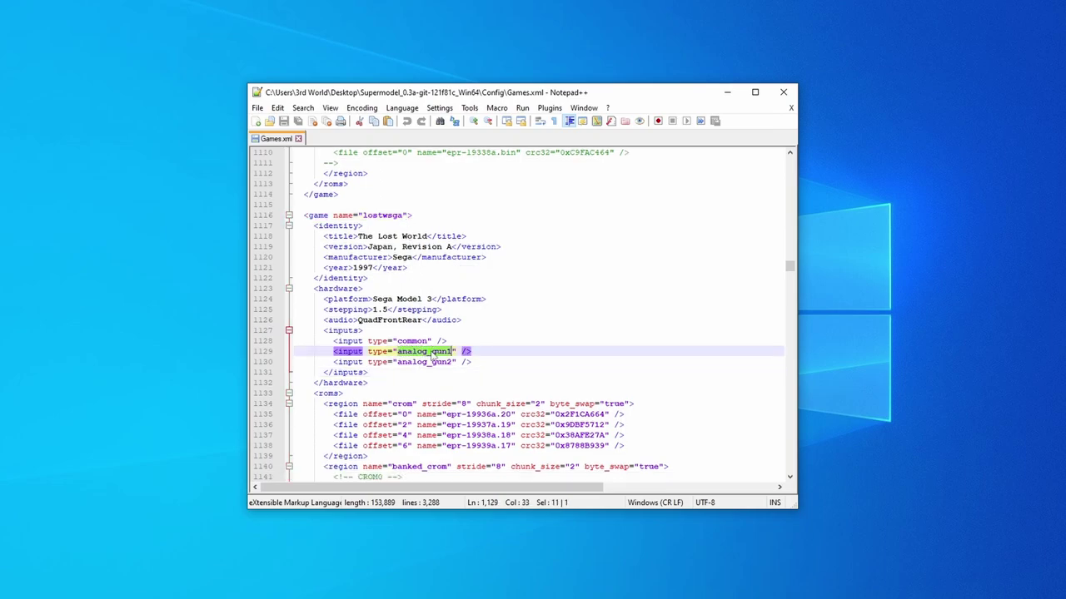
left_click(432, 352)
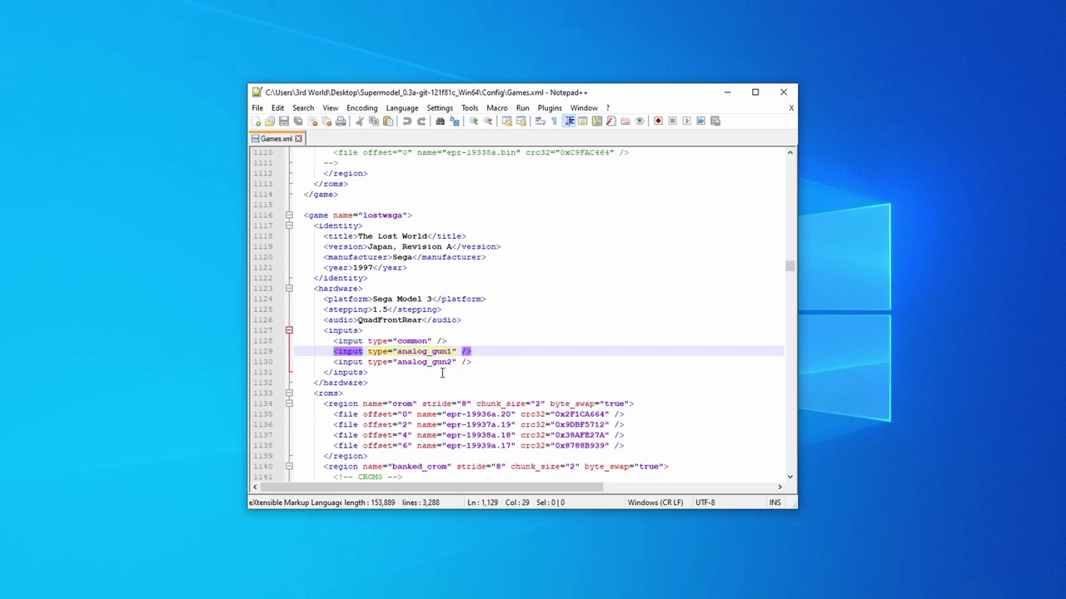
key("BackSpace")
key("BackSpace")
key("BackSpace")
key("BackSpace")
key("BackSpace")
key("BackSpace")
key("BackSpace")
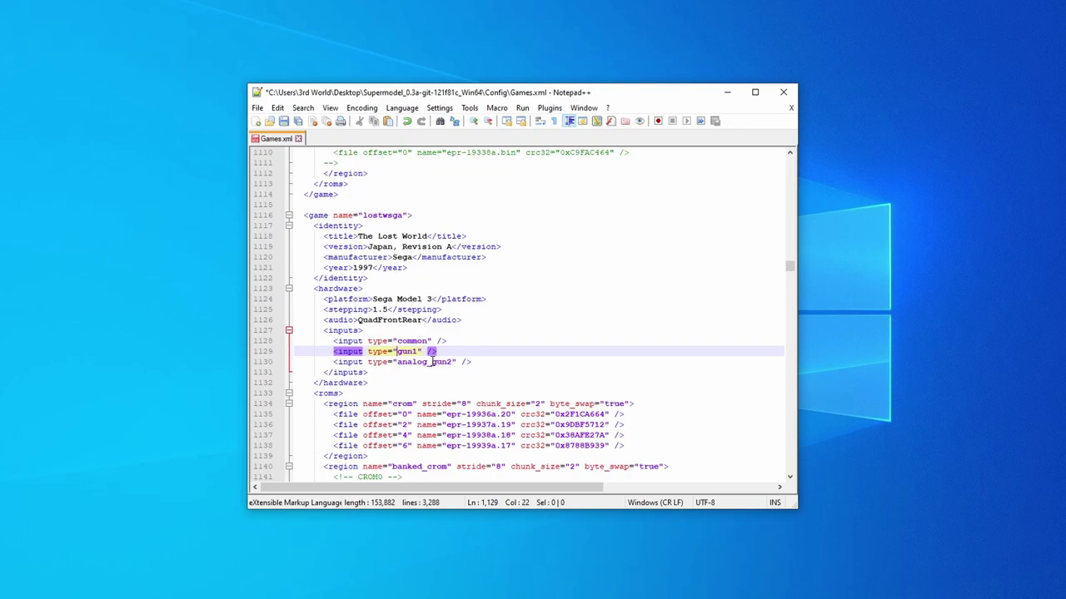
left_click(431, 361)
key("BackSpace")
key("BackSpace")
key("BackSpace")
key("BackSpace")
key("BackSpace")
key("BackSpace")
key("BackSpace")
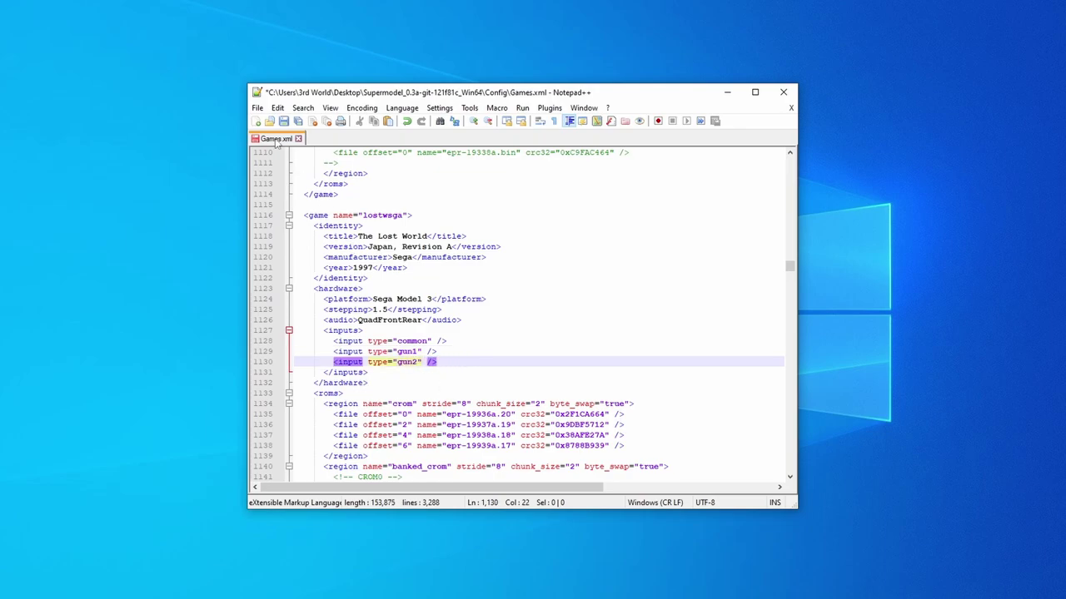
Save the edited Games.xml from the File menu.
left_click(258, 107)
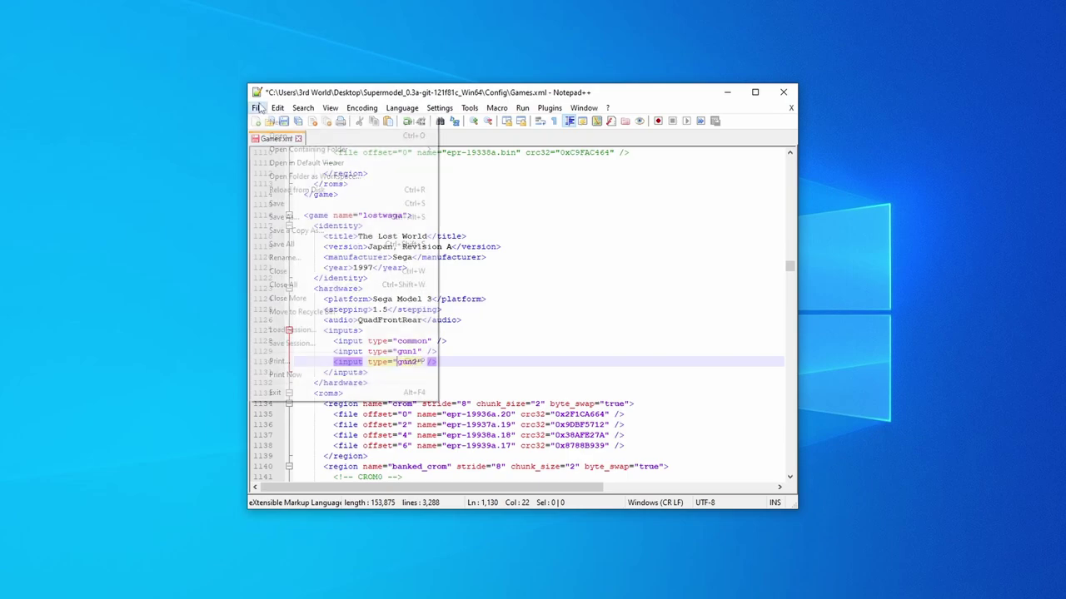
left_click(287, 203)
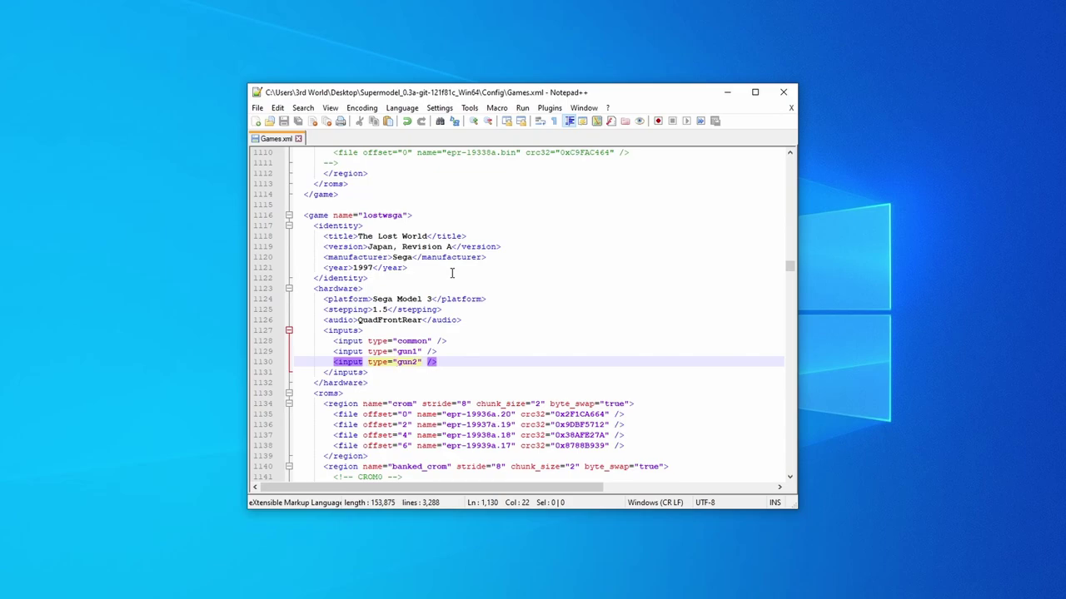
scroll(453, 276, "down", 1)
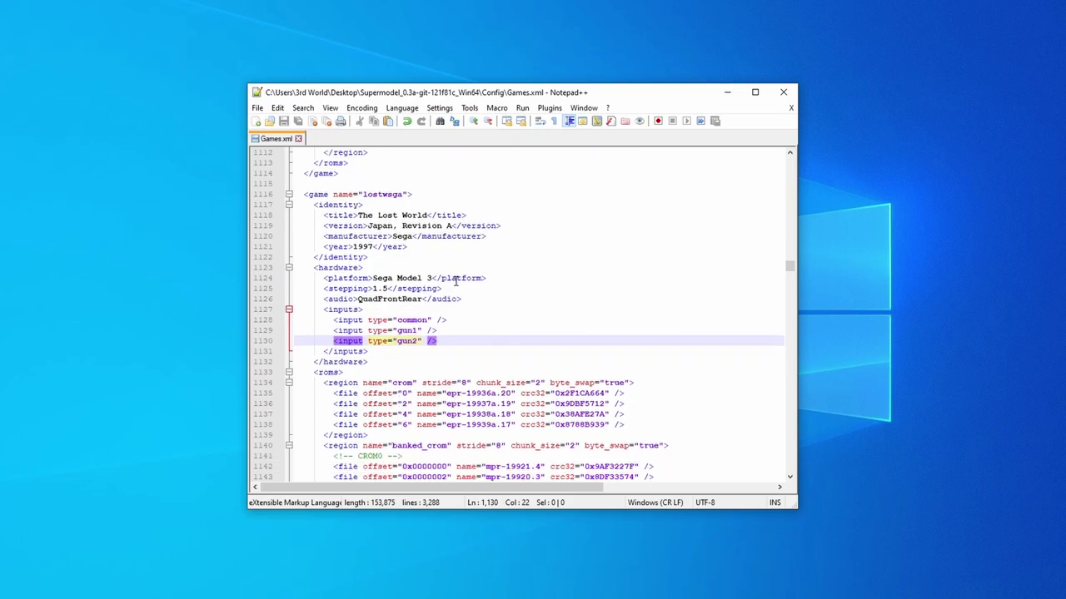
Close the Games.xml editor and return to the Model 3 launcher, keeping 1920x1080 resolution.
left_click(782, 92)
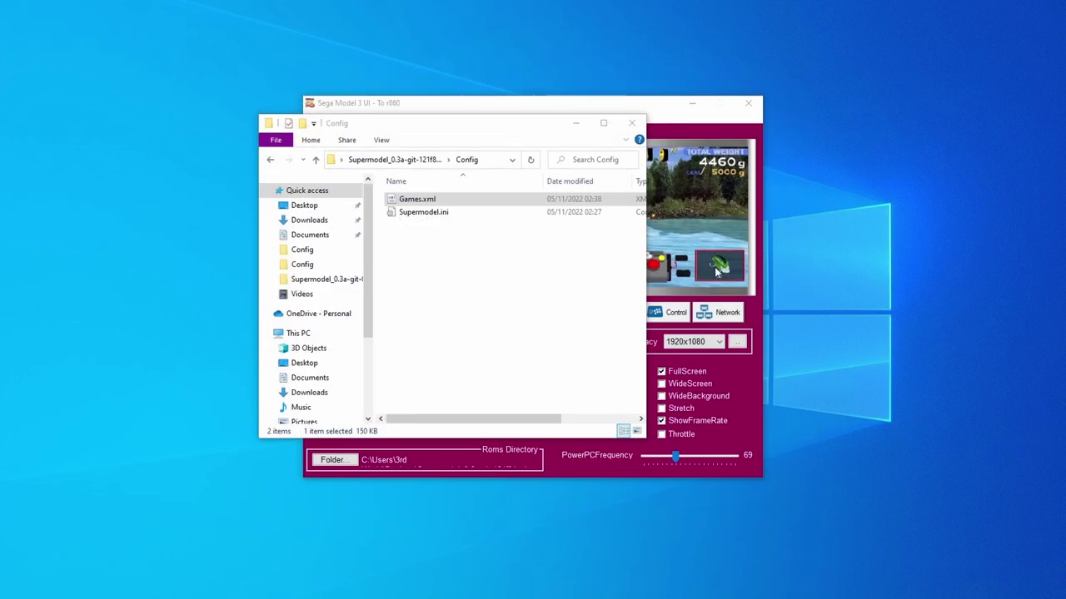
left_click(629, 106)
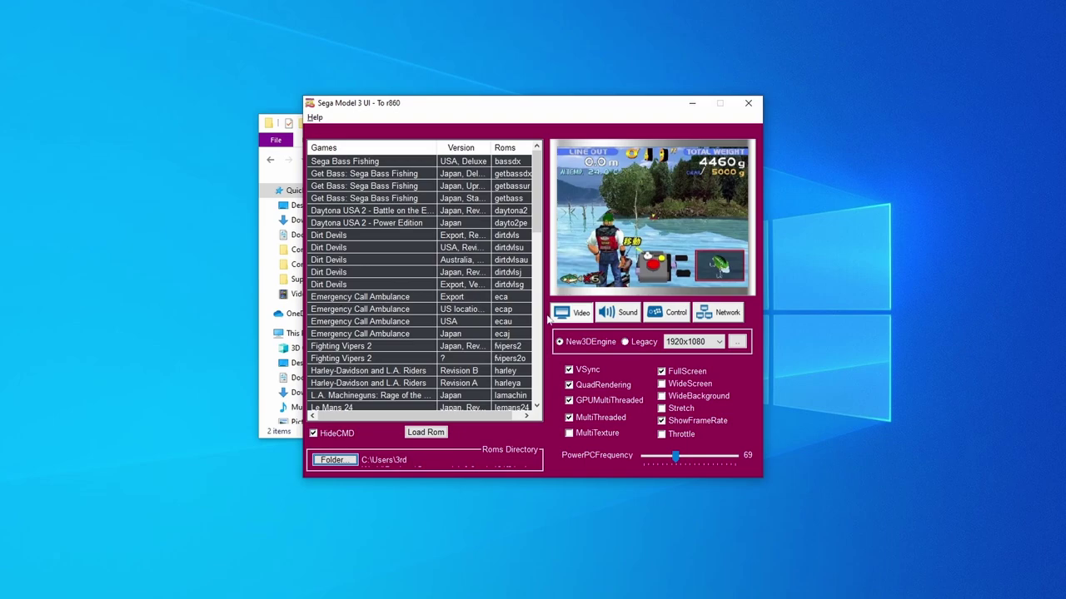
left_click(717, 344)
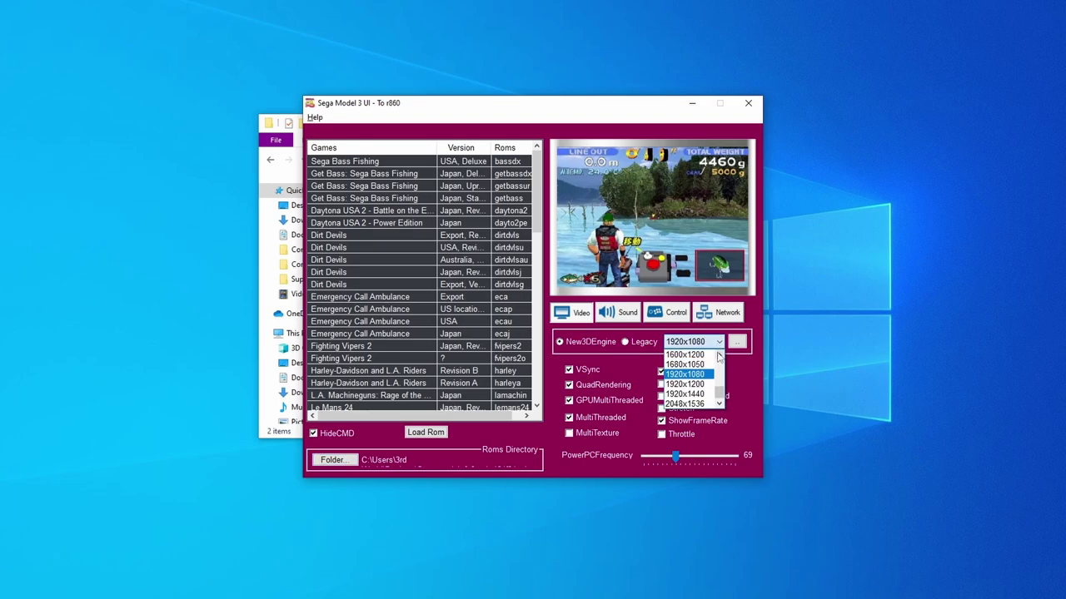
left_click(719, 343)
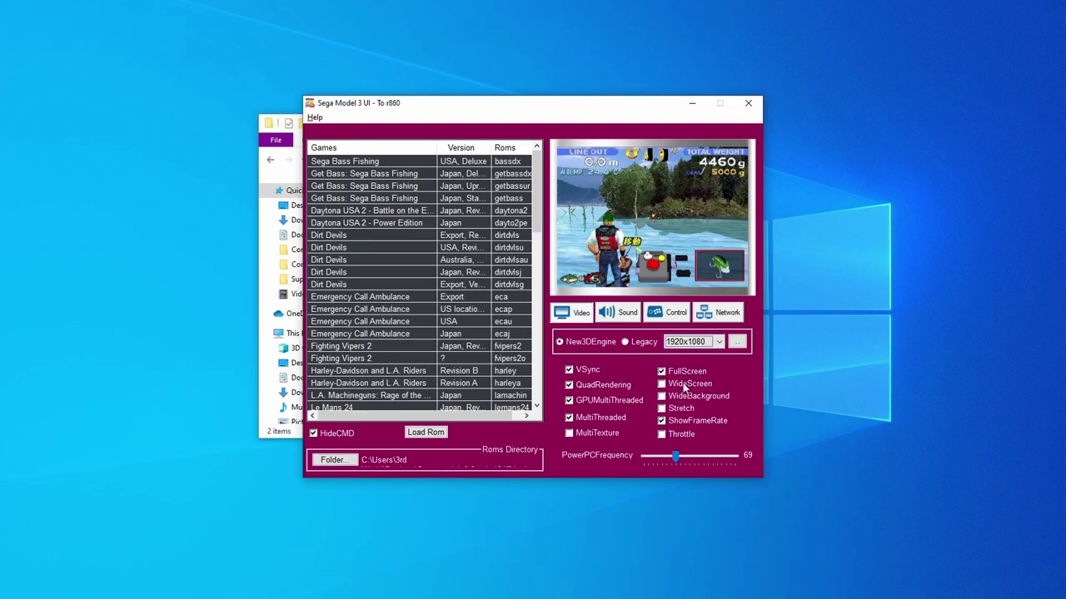
Select Star Wars Trilogy Arcade in the game list.
scroll(369, 298, "down", 7)
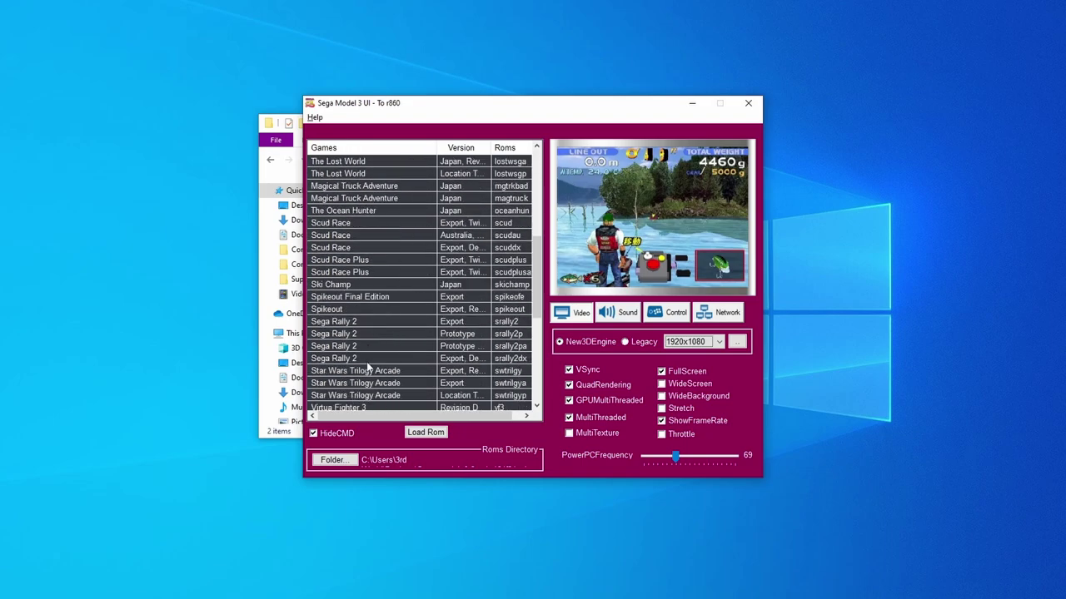
left_click(368, 370)
scroll(373, 371, "down", 2)
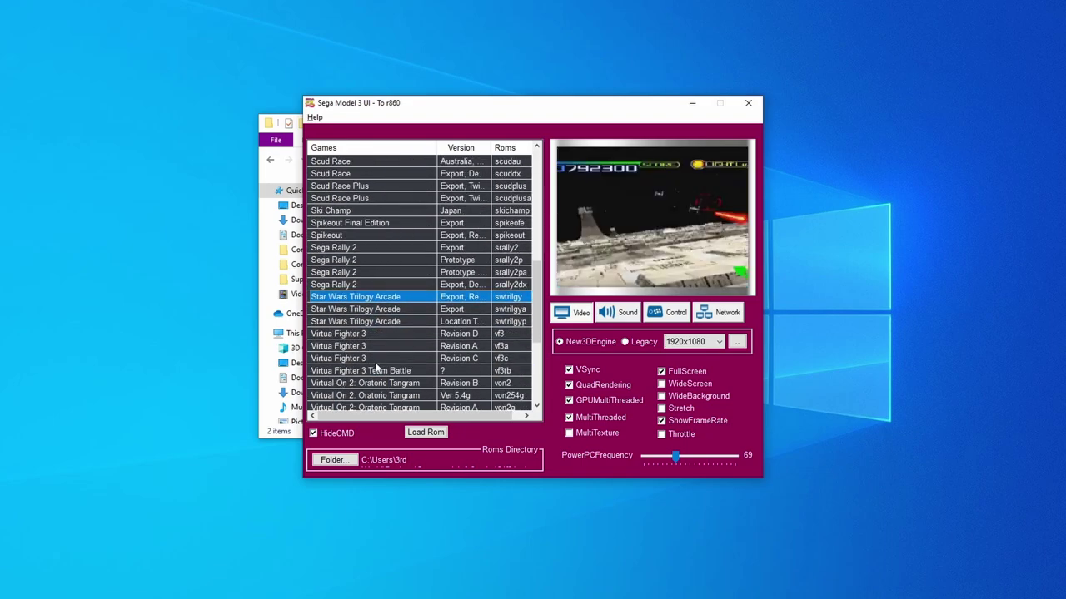
scroll(377, 366, "down", 1)
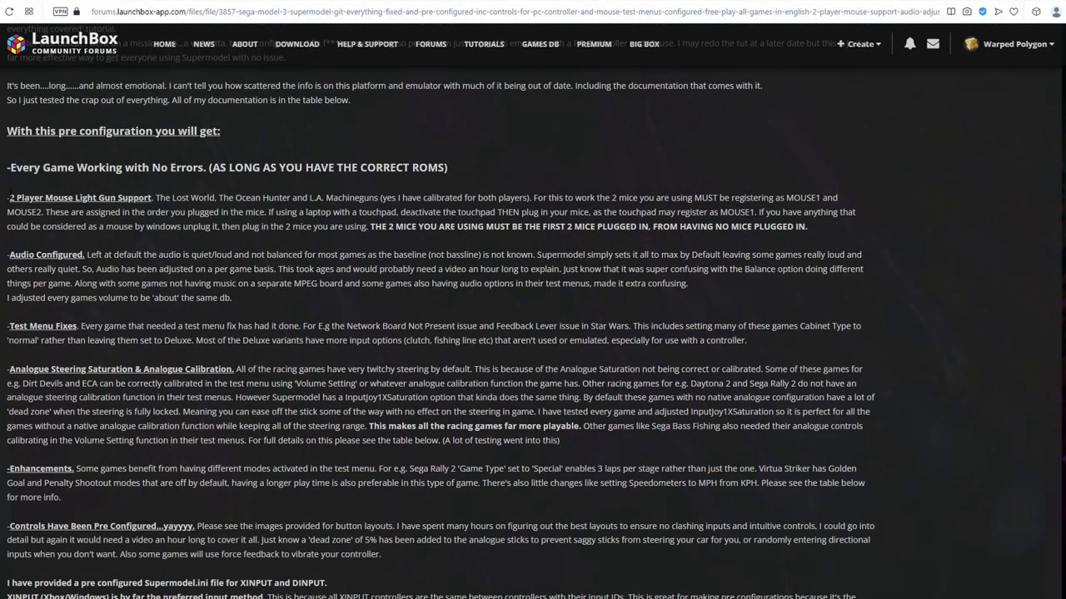
Read the 2 Player Mouse Light Gun Support paragraph of the forum guide.
left_click_drag(9, 198, 797, 226)
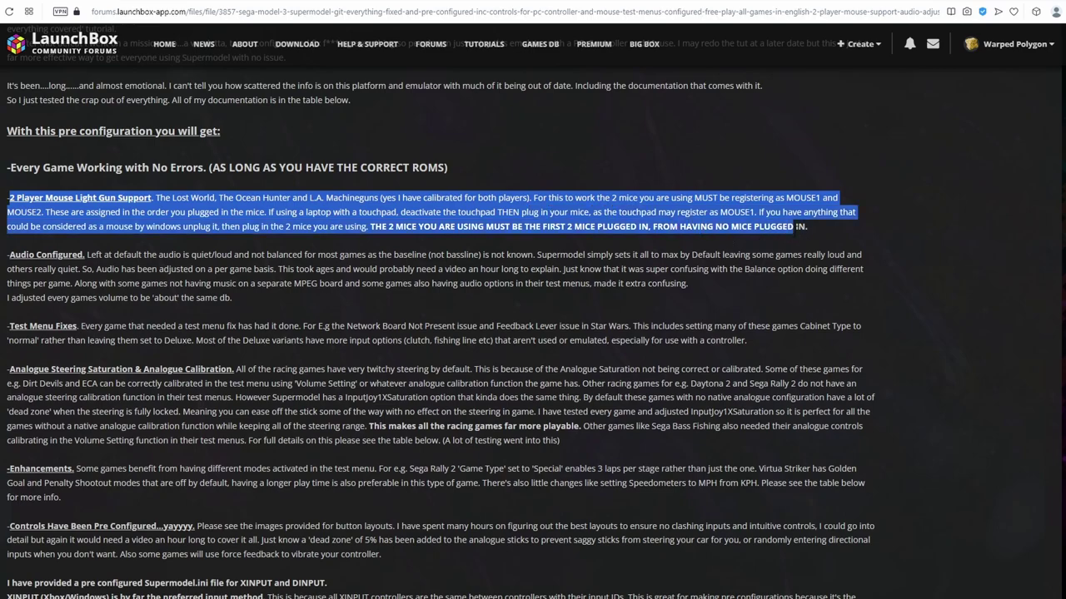
left_click(381, 233)
scroll(380, 233, "down", 5)
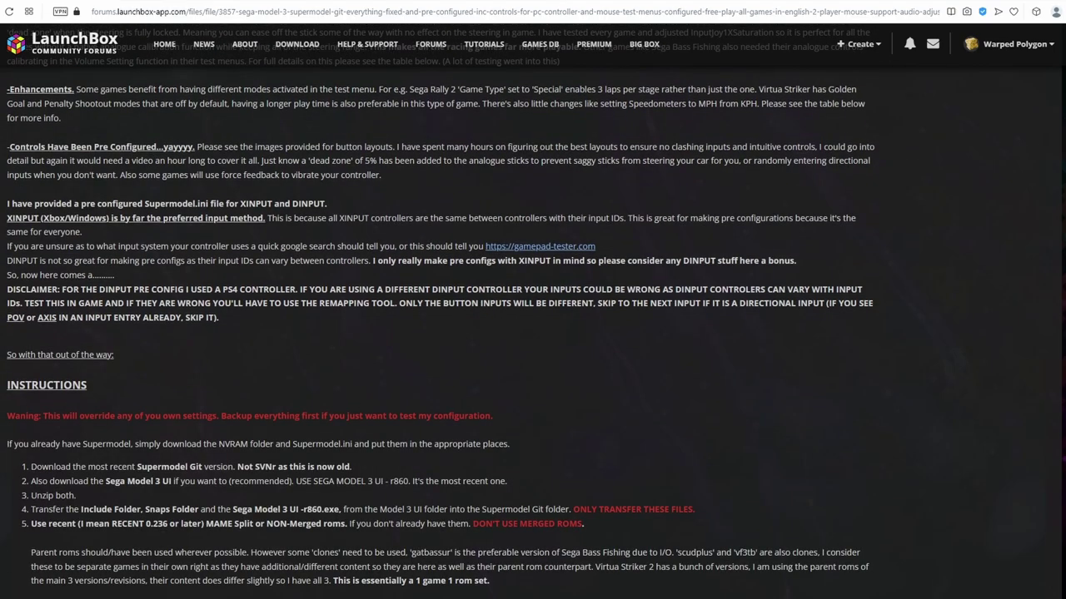
scroll(533, 316, "up", 15)
scroll(532, 316, "down", 20)
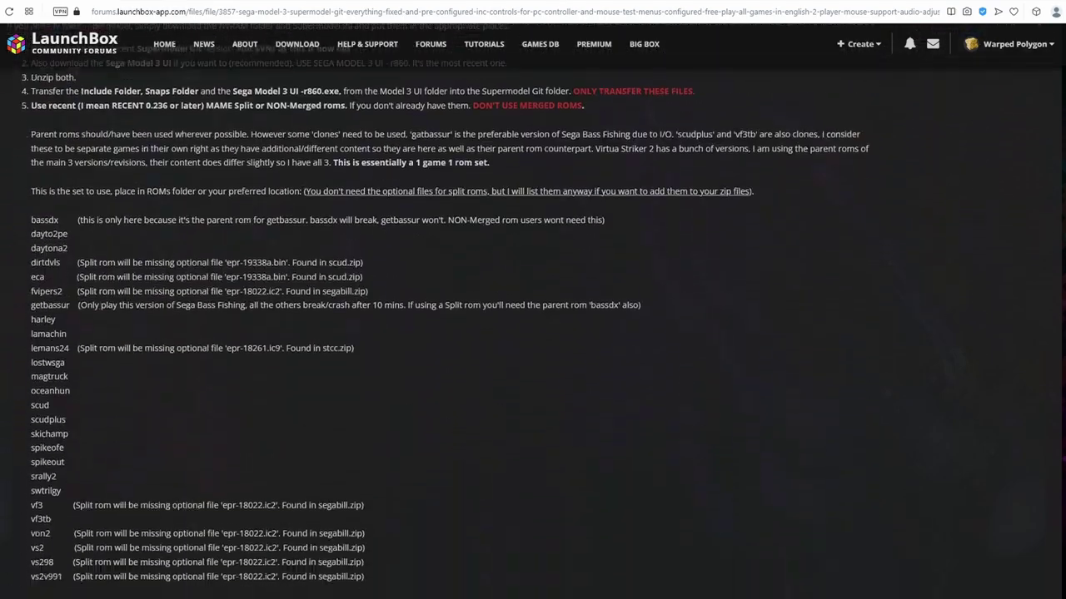
scroll(533, 316, "down", 20)
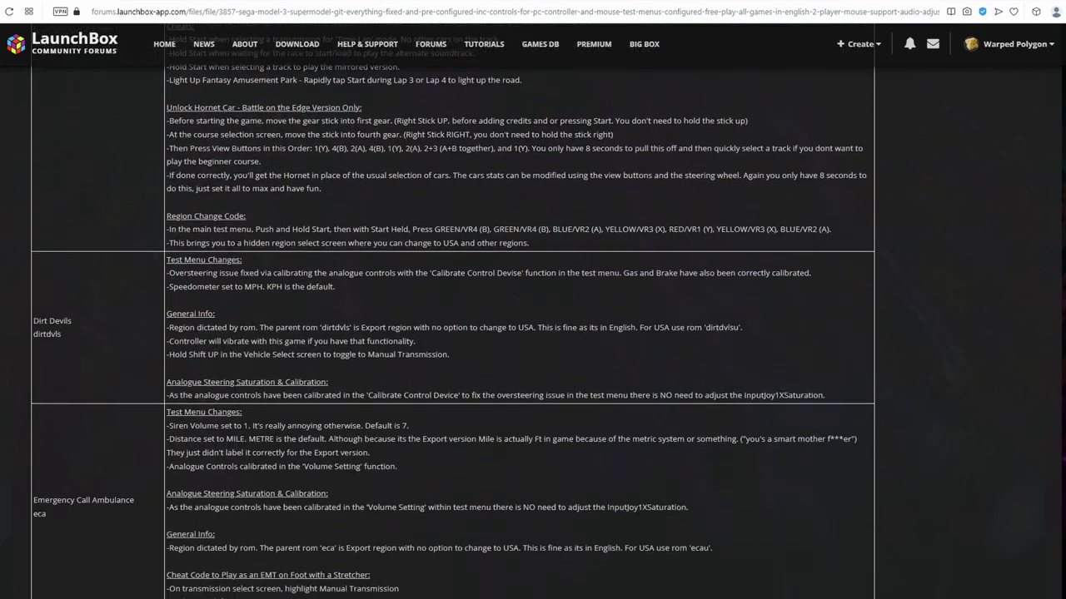
scroll(453, 316, "down", 5)
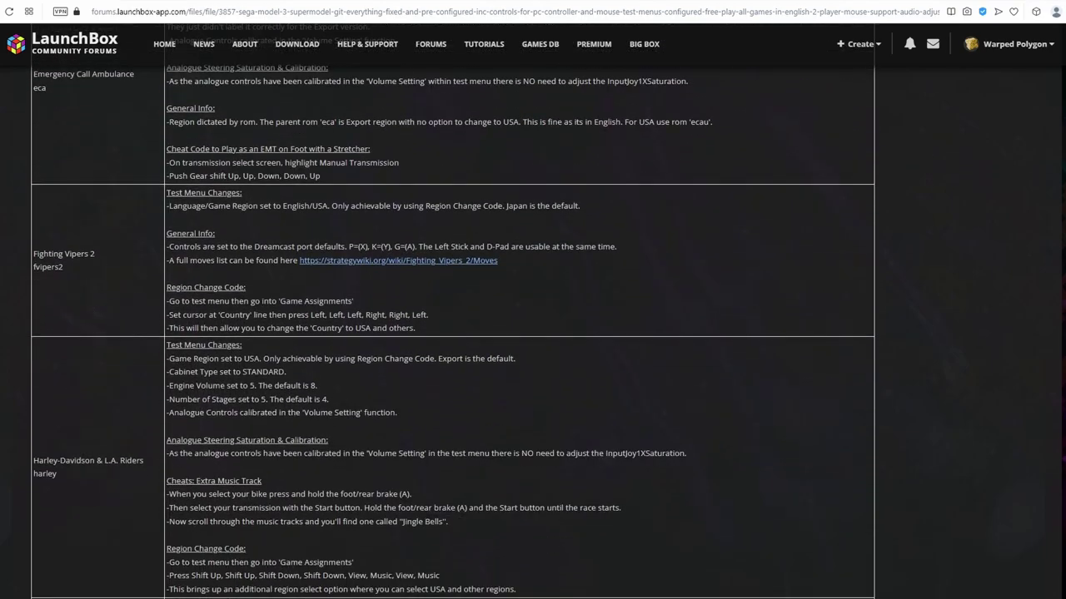
scroll(260, 253, "up", 4)
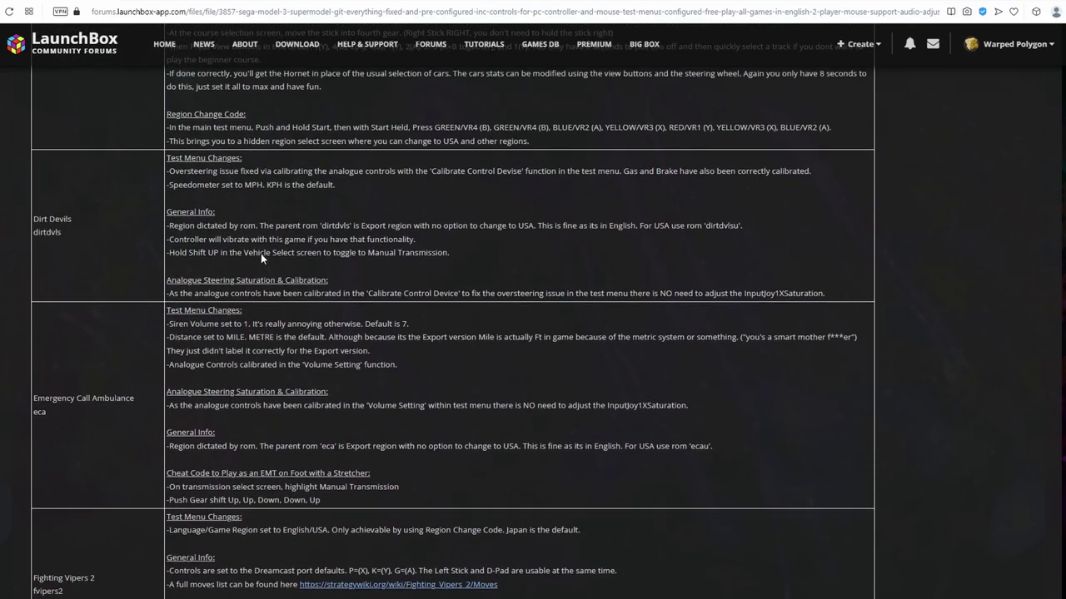
scroll(261, 253, "up", 4)
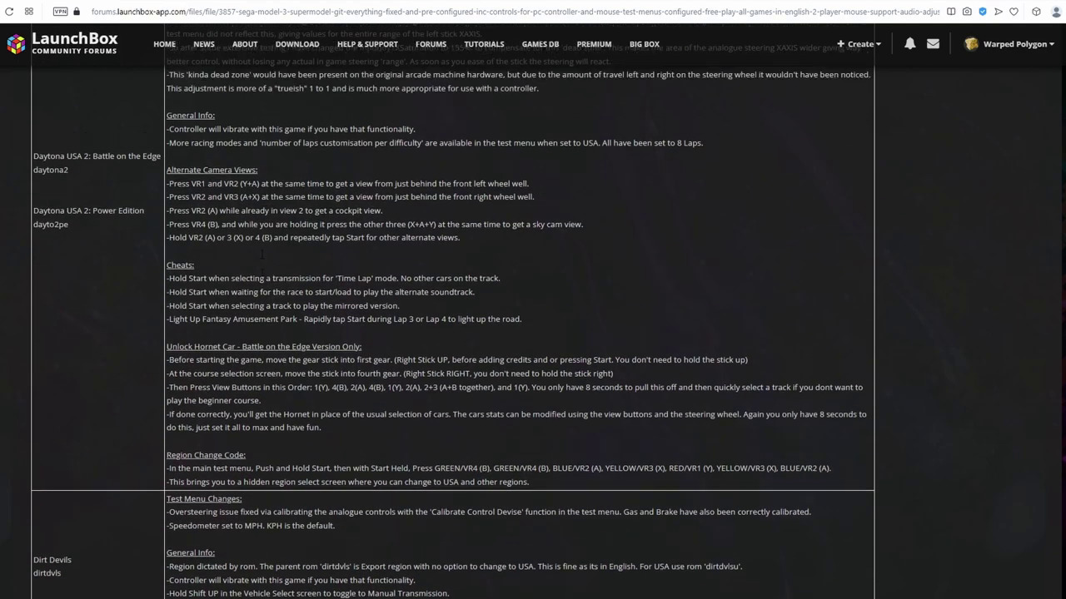
scroll(260, 253, "up", 1)
Review the Cheats notes, including the Unlock Hornet Car instructions.
left_click_drag(167, 323, 218, 338)
left_click(214, 386)
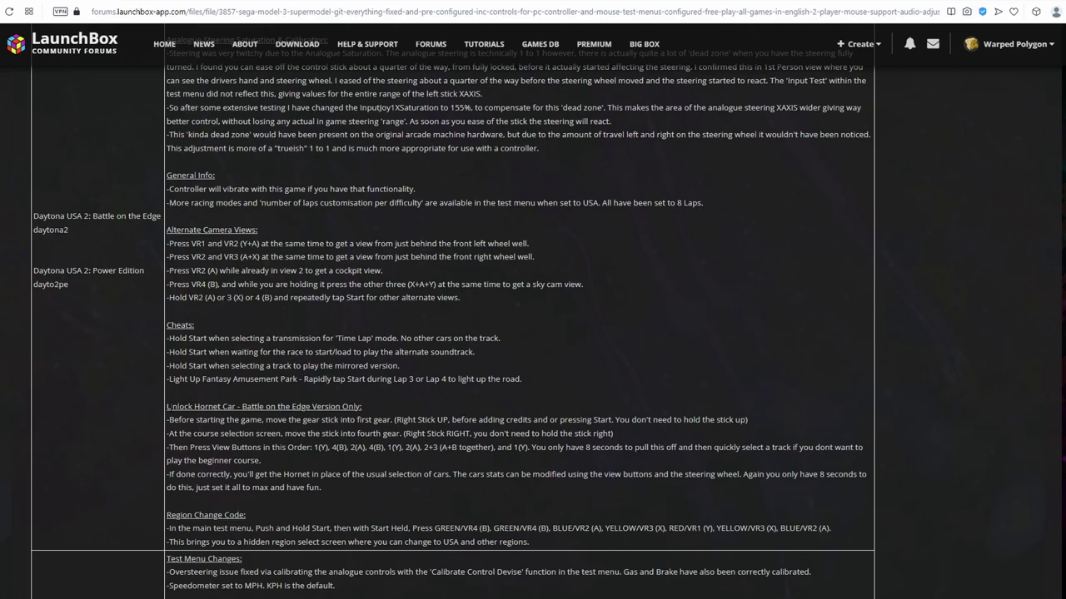
left_click_drag(178, 408, 341, 485)
scroll(339, 398, "down", 15)
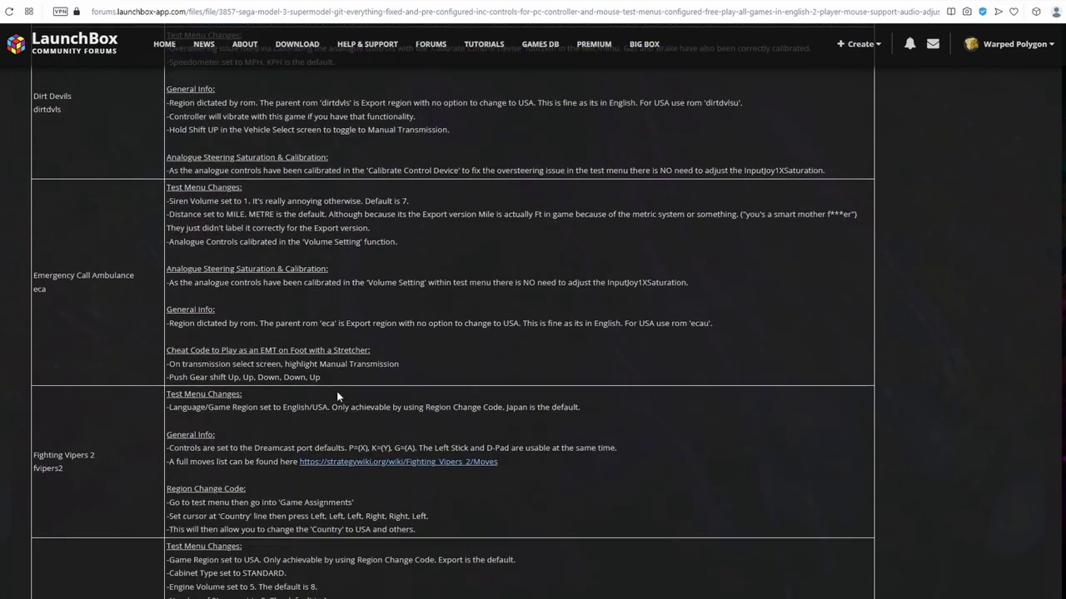
scroll(337, 393, "down", 15)
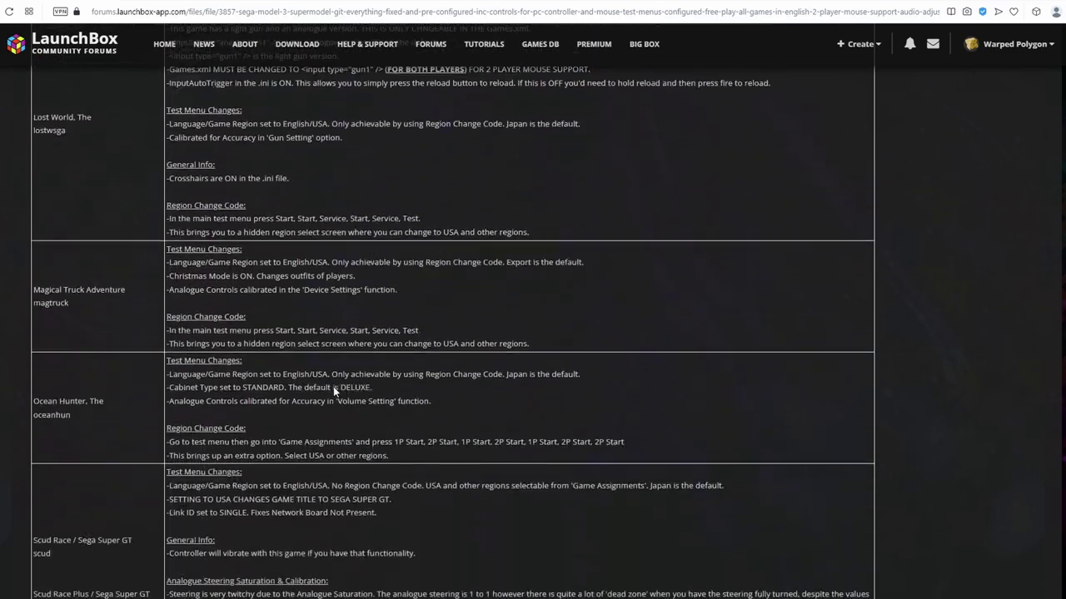
scroll(333, 386, "down", 6)
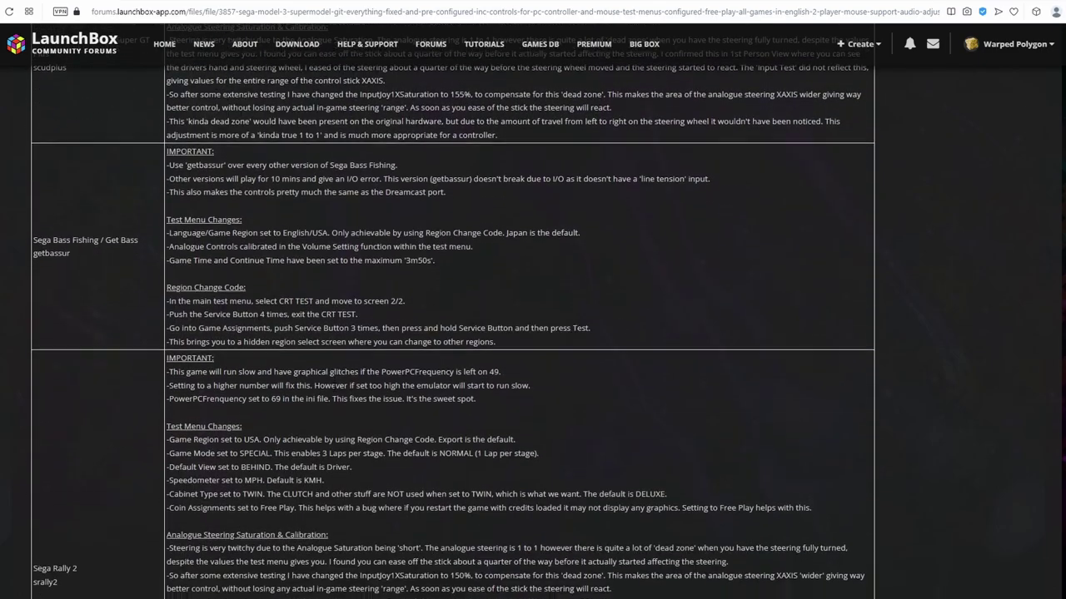
scroll(333, 386, "down", 1)
Find the recommended resolution in instruction step 10 of the guide.
left_click_drag(167, 434, 452, 477)
scroll(441, 472, "down", 2)
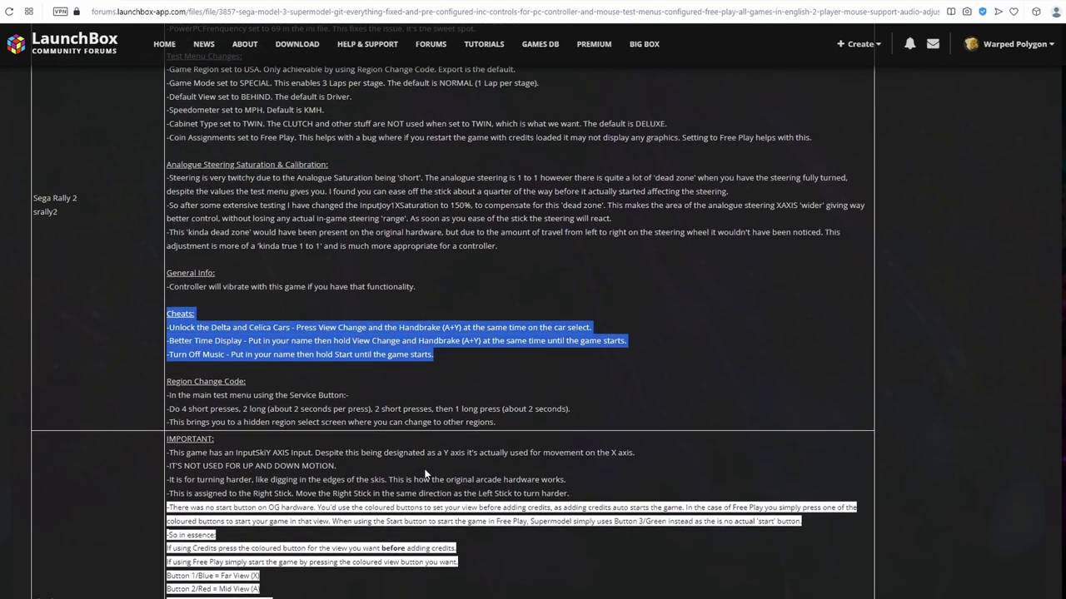
scroll(408, 375, "down", 1)
scroll(400, 350, "up", 1)
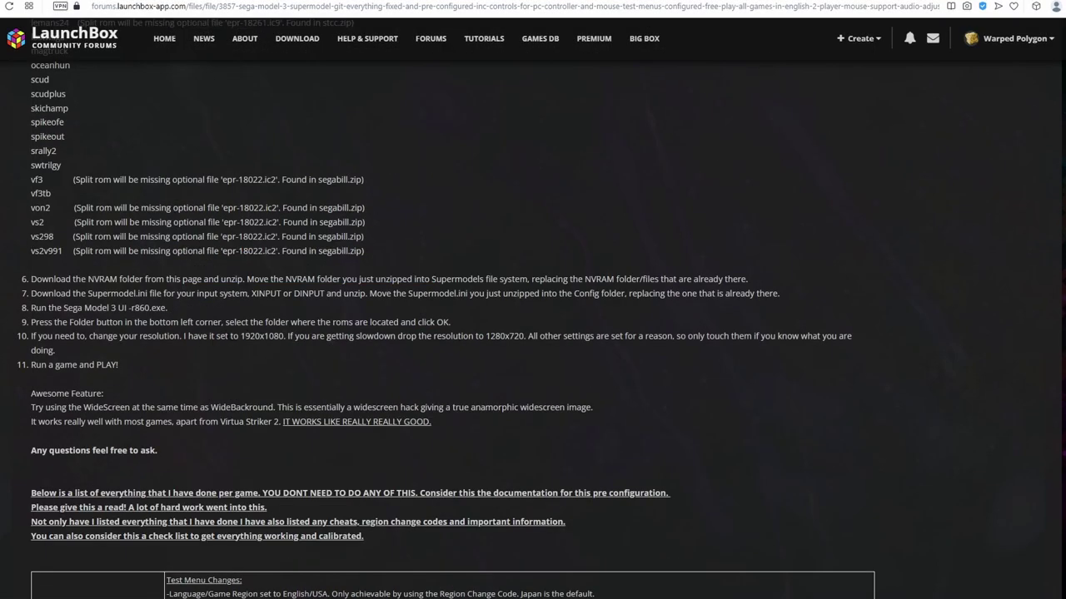
left_click_drag(184, 336, 453, 337)
left_click(453, 337)
left_click_drag(293, 336, 527, 337)
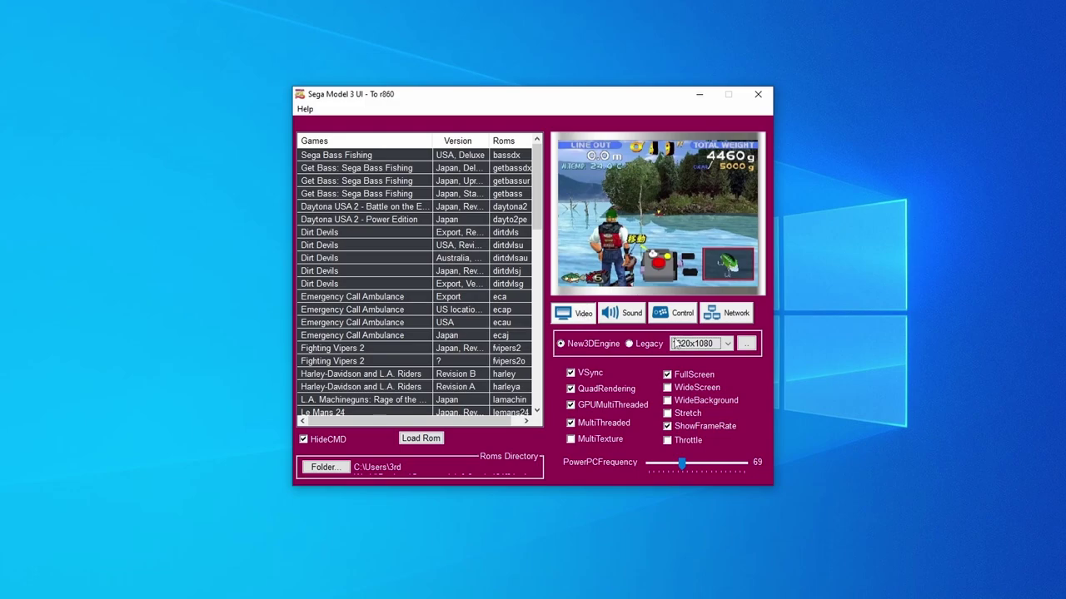
left_click(673, 315)
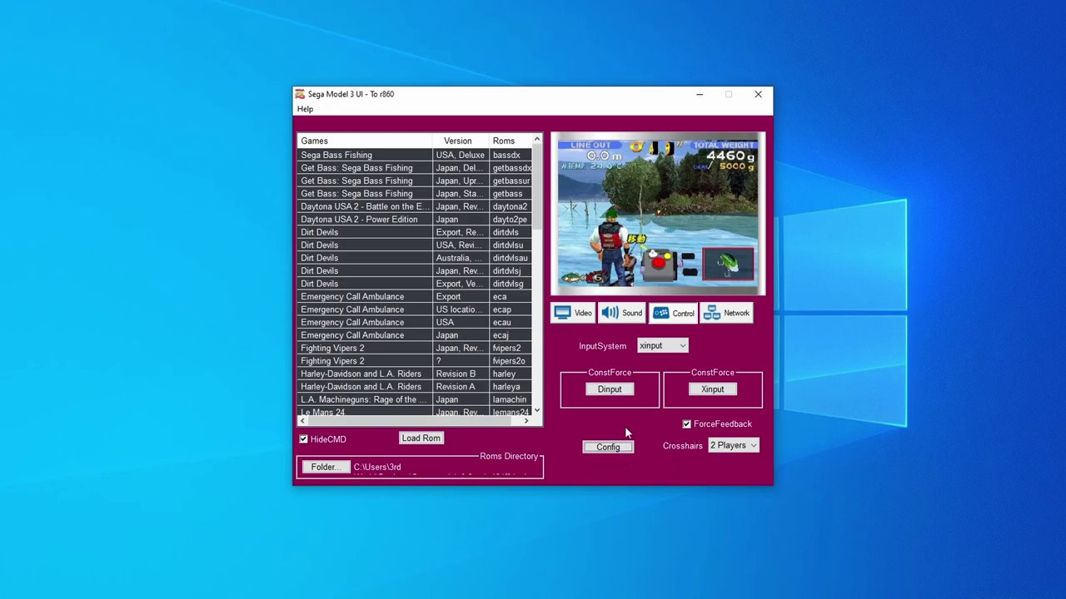
left_click(607, 450)
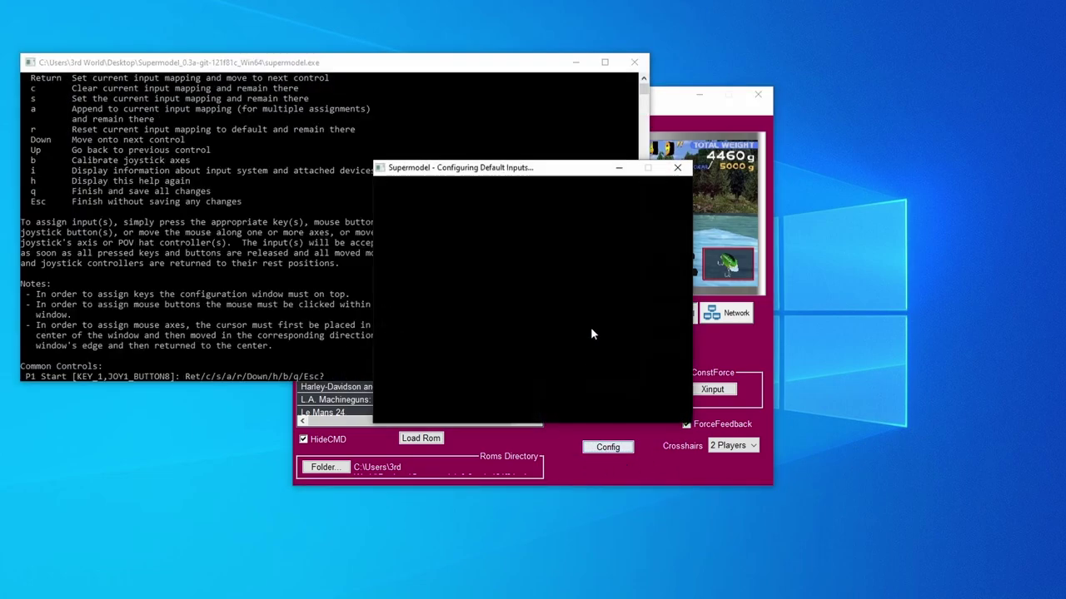
key("Escape")
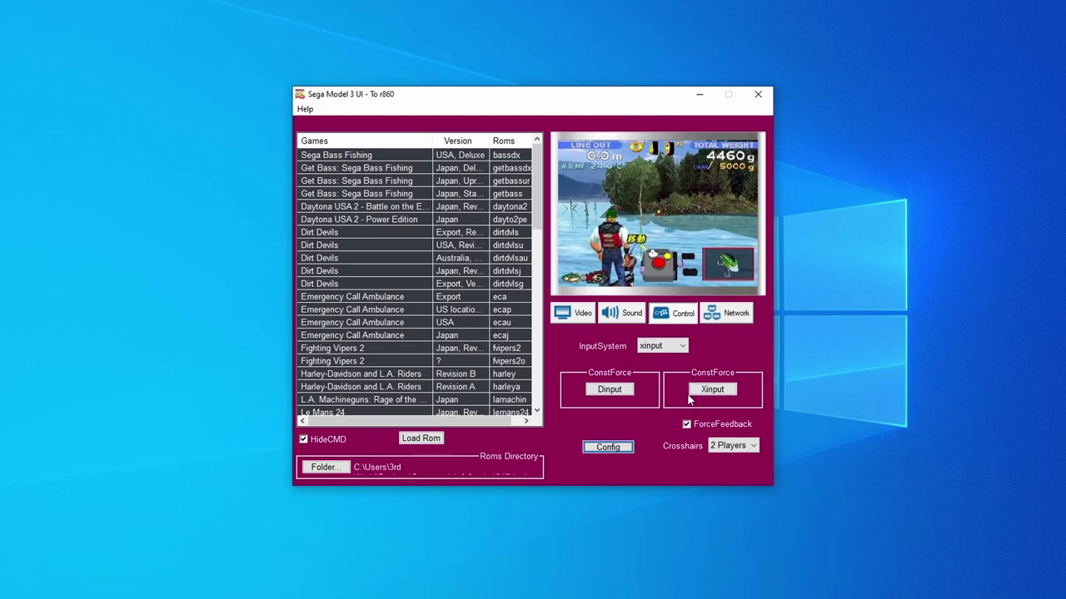
left_click(576, 321)
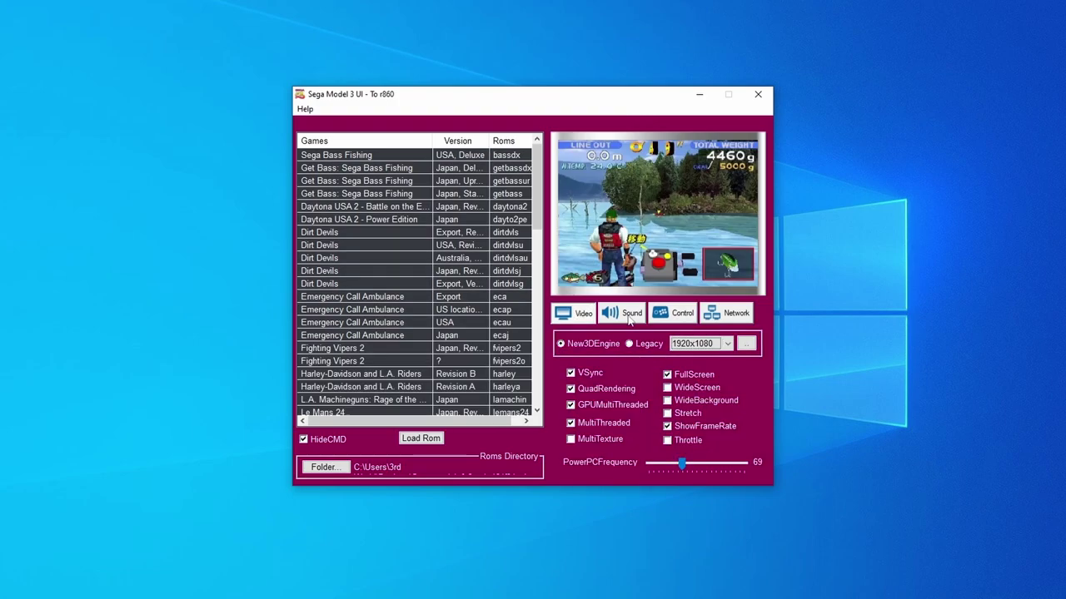
Look through the Sound and Controller settings, then tick WideScreen and WideBackground under Video.
left_click(629, 320)
left_click(678, 321)
left_click(629, 320)
left_click(583, 321)
left_click(688, 389)
left_click(708, 401)
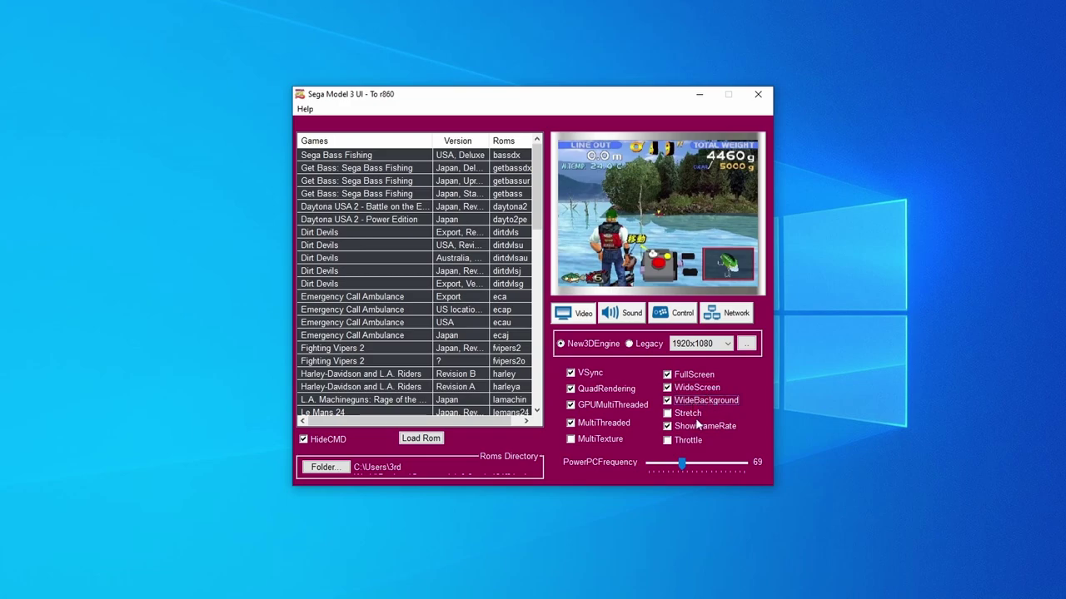